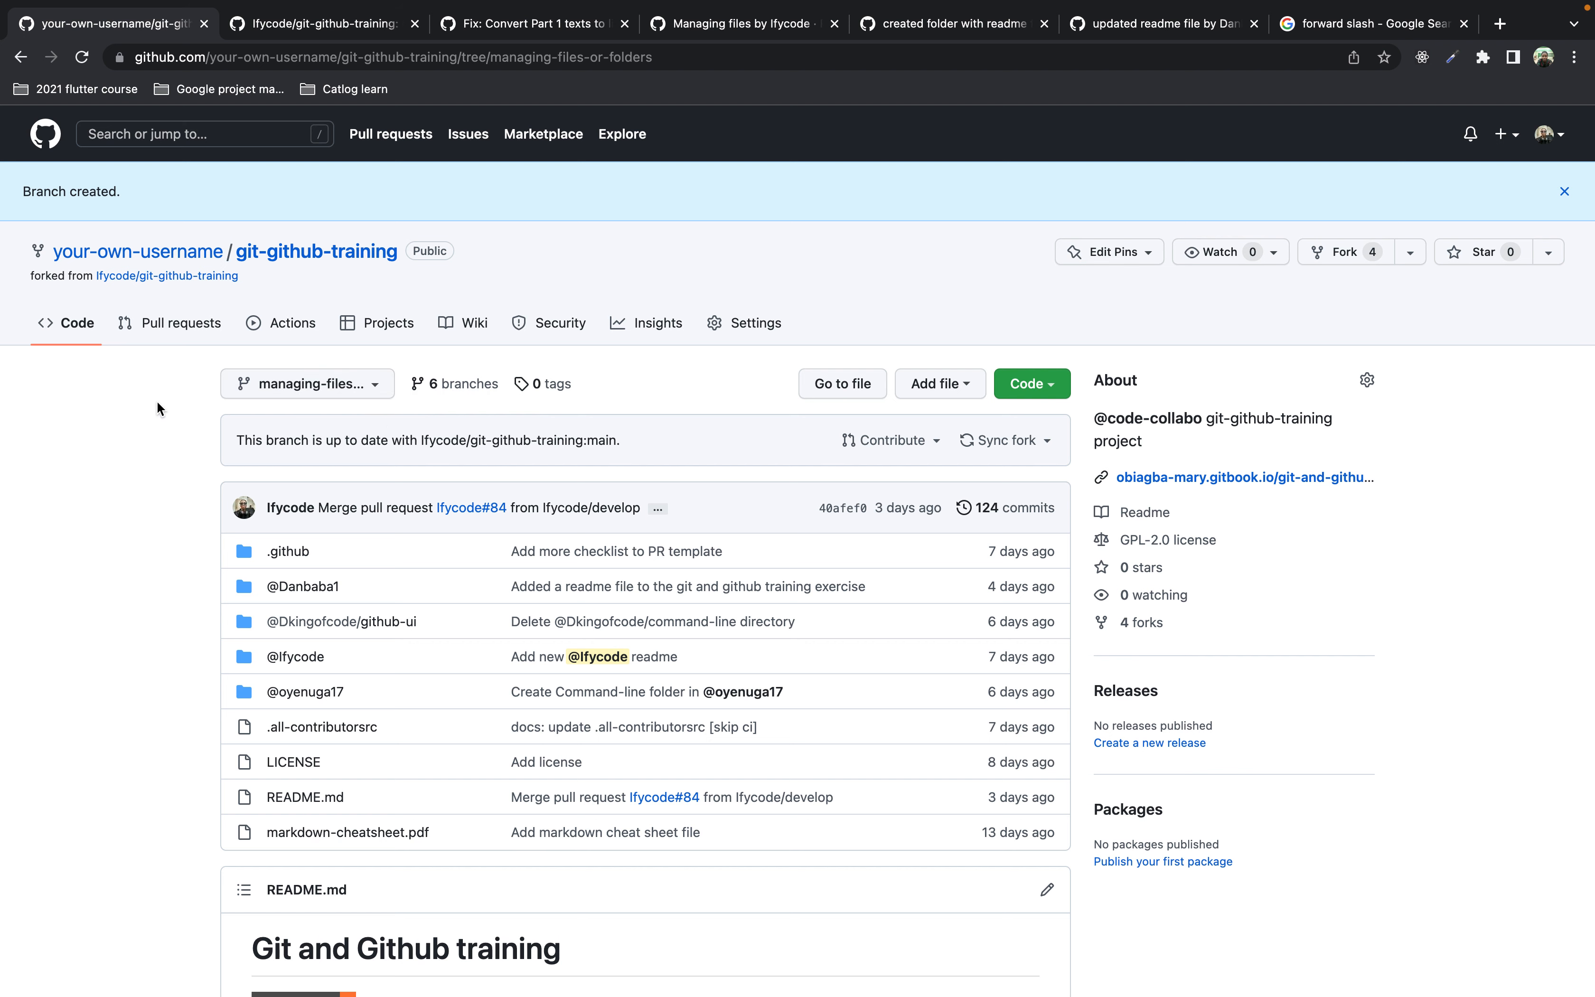
Step: Dismiss the branch-created notice and start a new file named test-file.md in the root of the managing-files-or-folders branch
left_click(1564, 192)
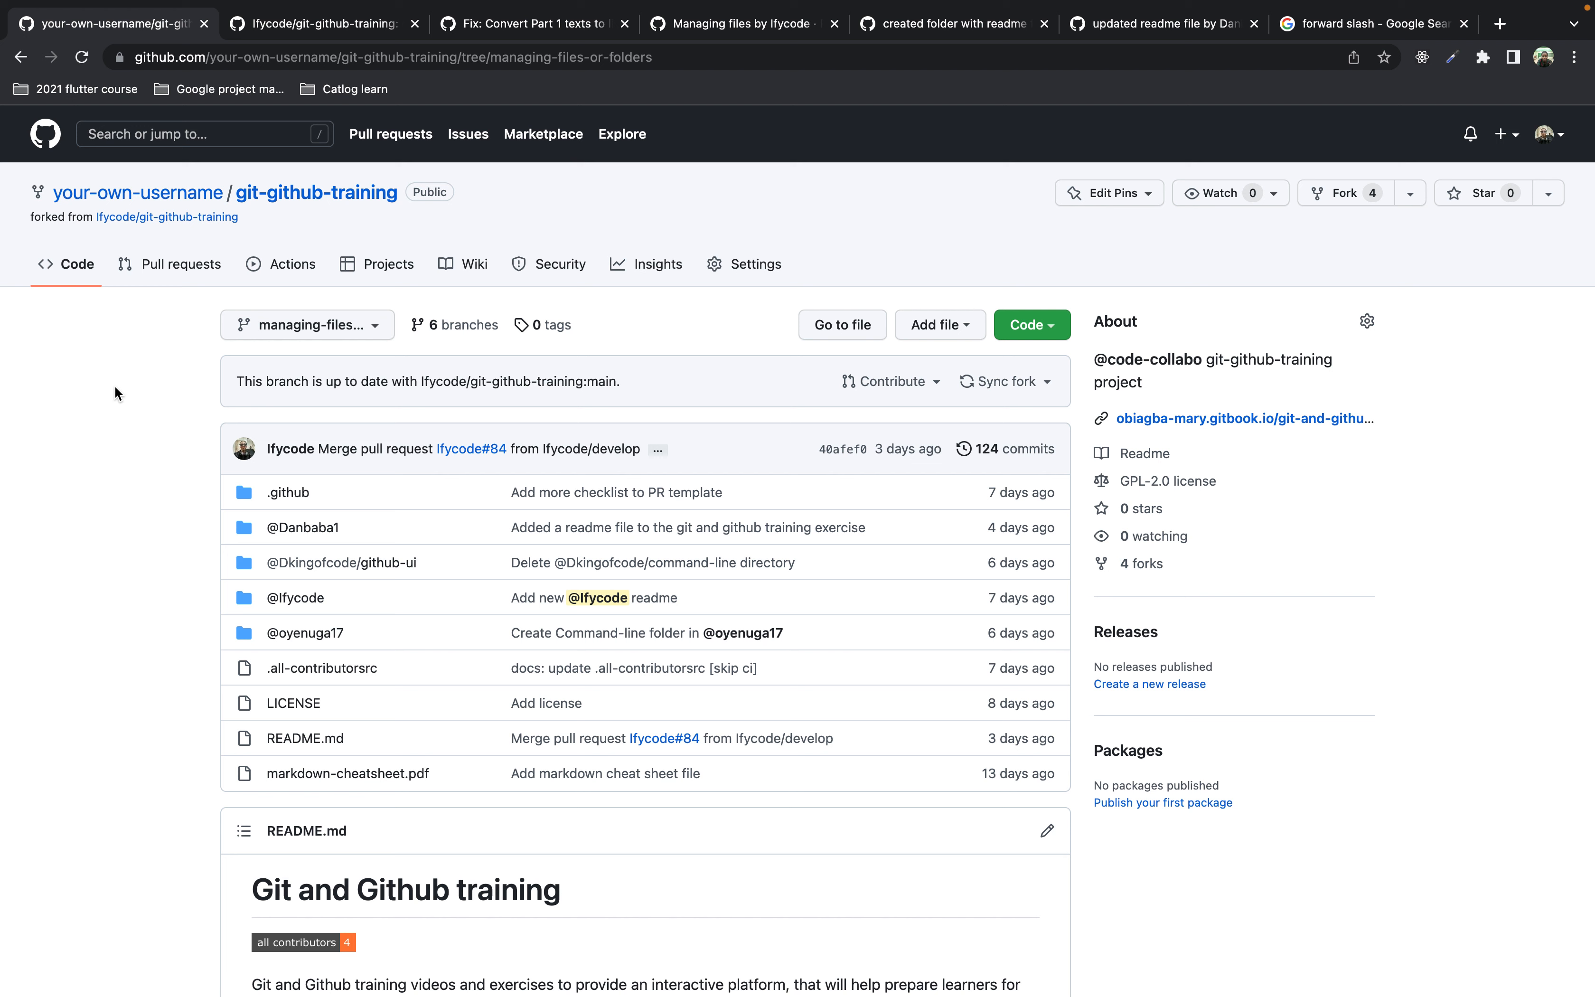
scroll(144, 600, "down", 3)
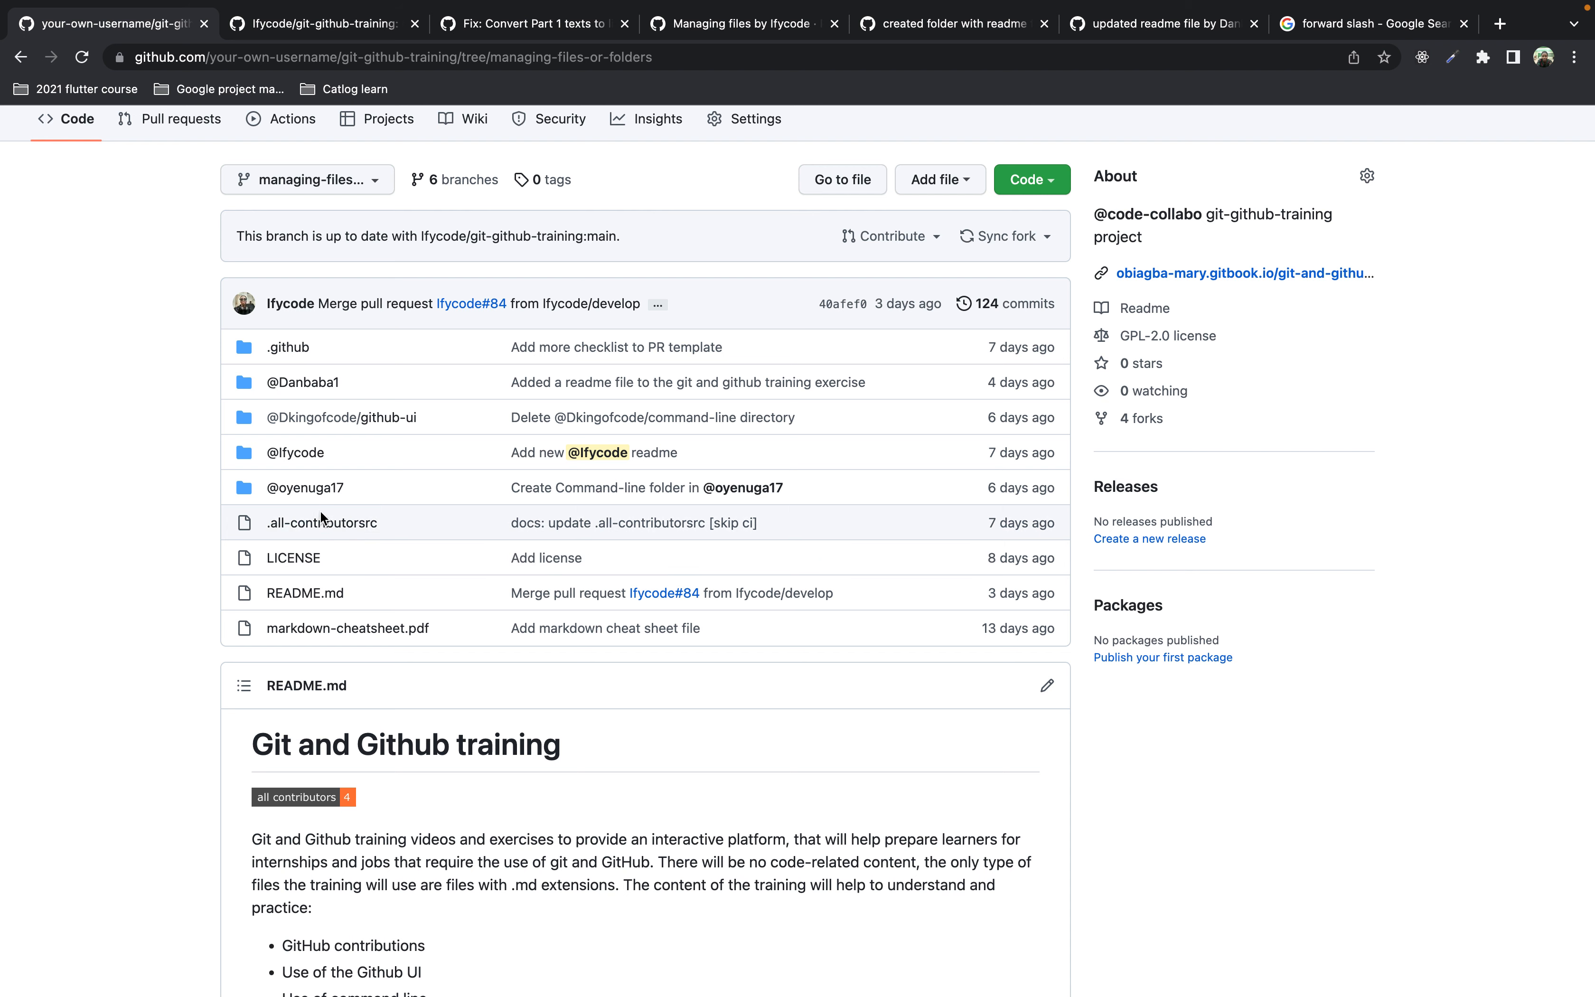
scroll(751, 223, "up", 2)
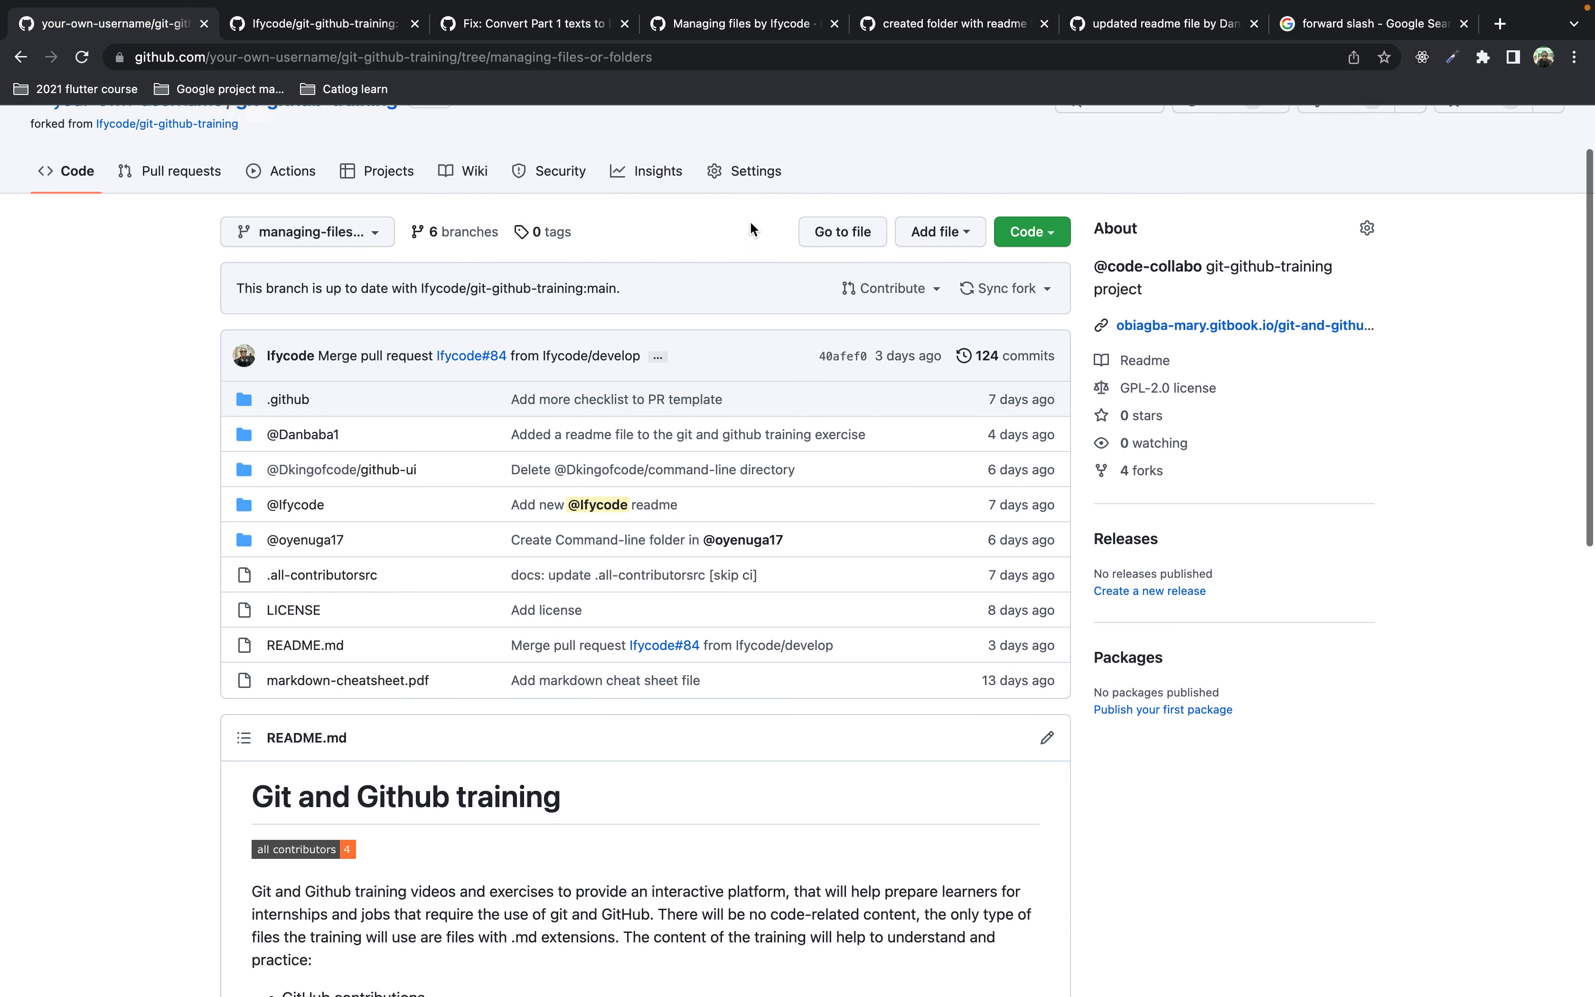
scroll(871, 187, "up", 2)
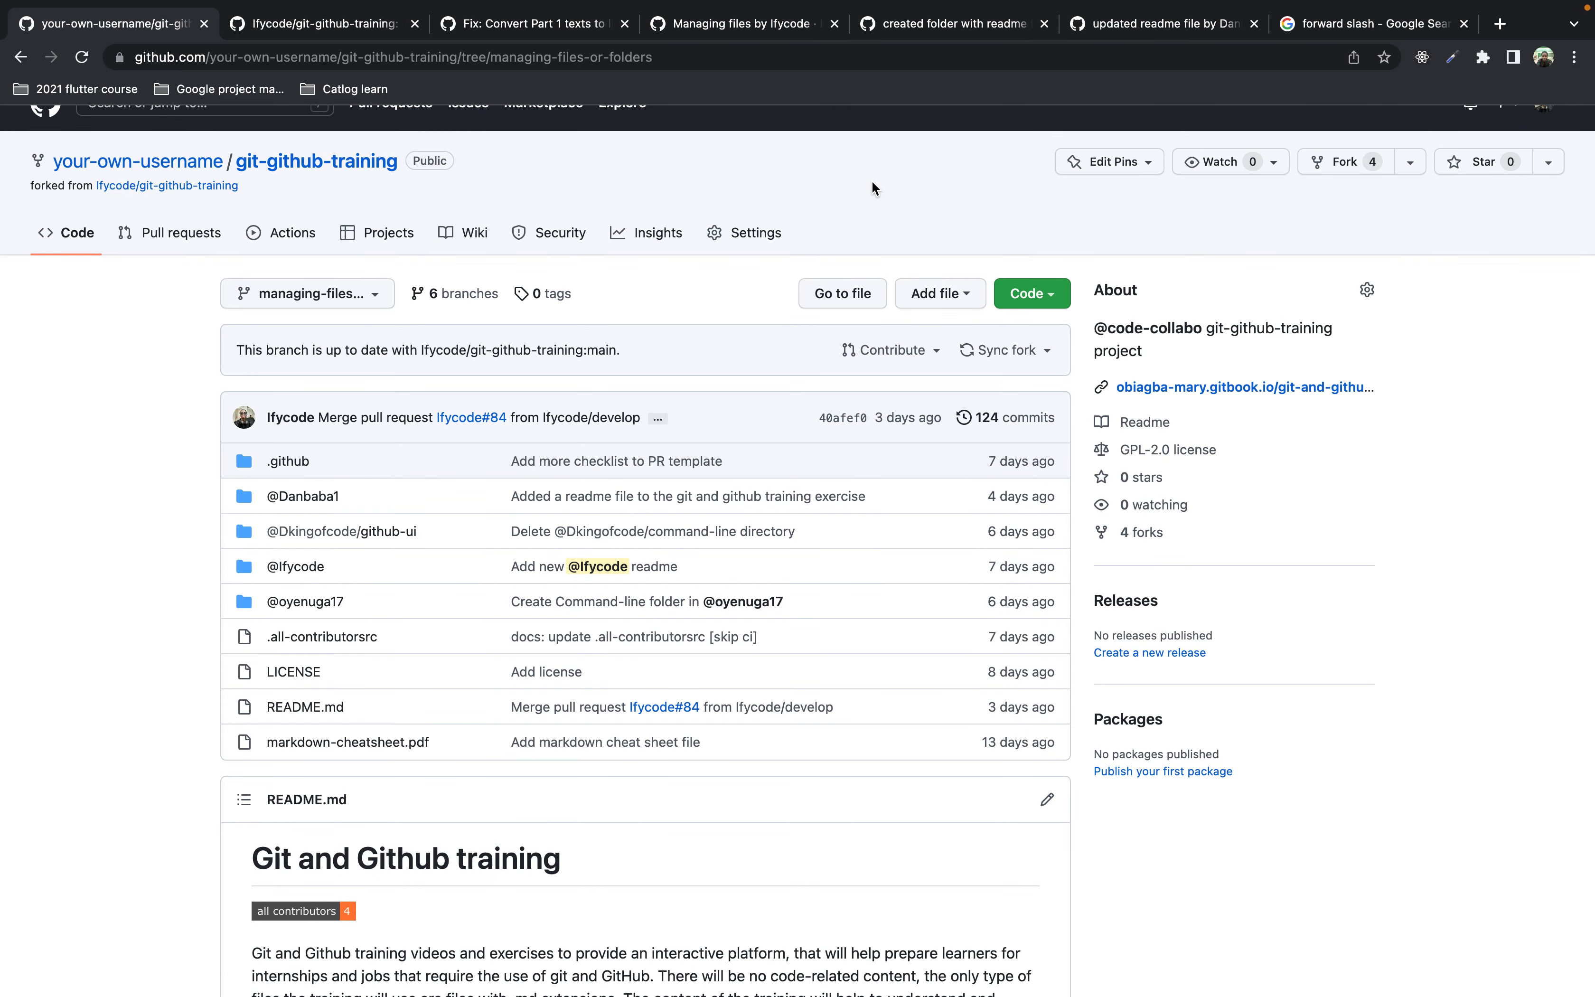
left_click(947, 296)
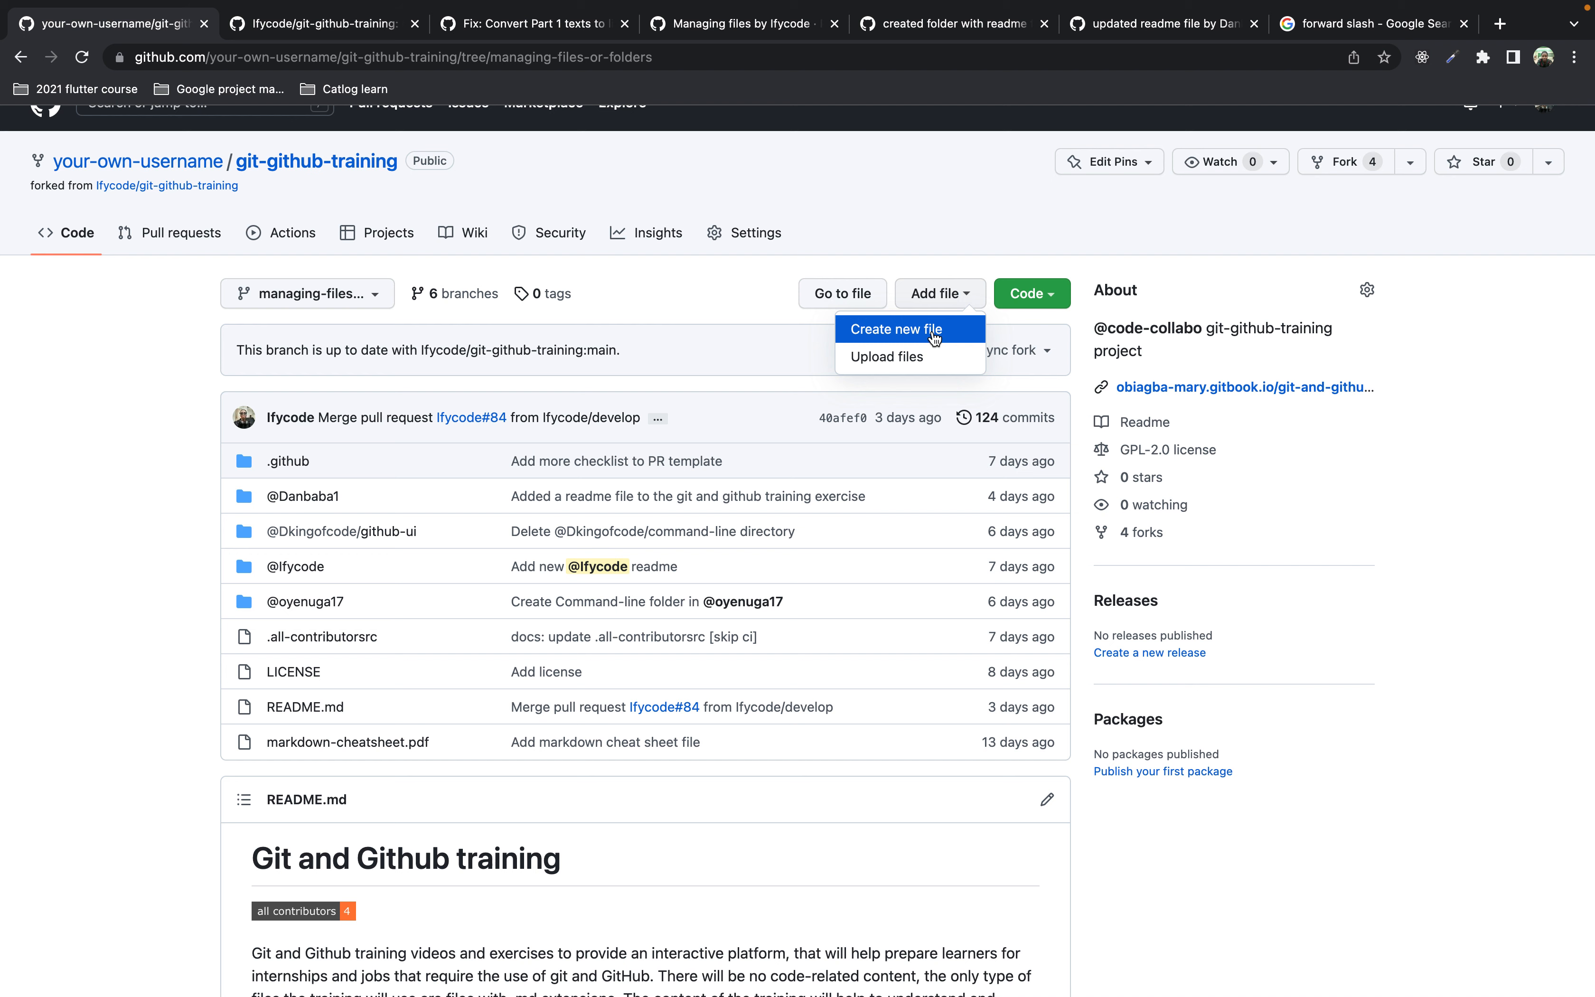
left_click(908, 336)
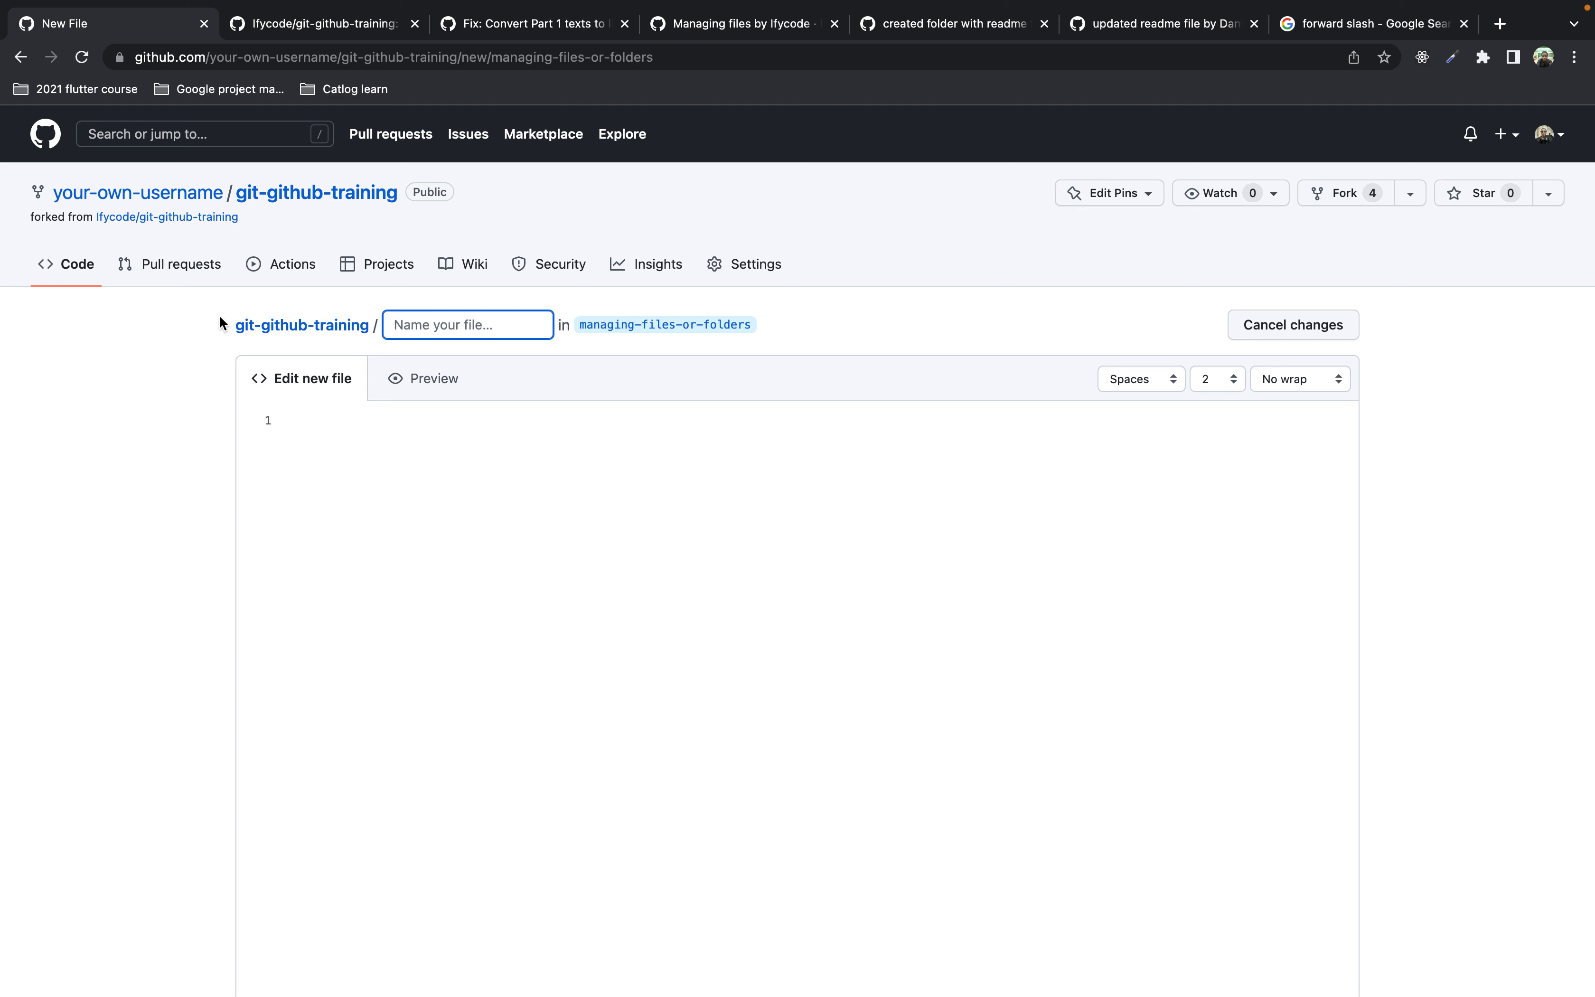
left_click_drag(236, 329, 382, 328)
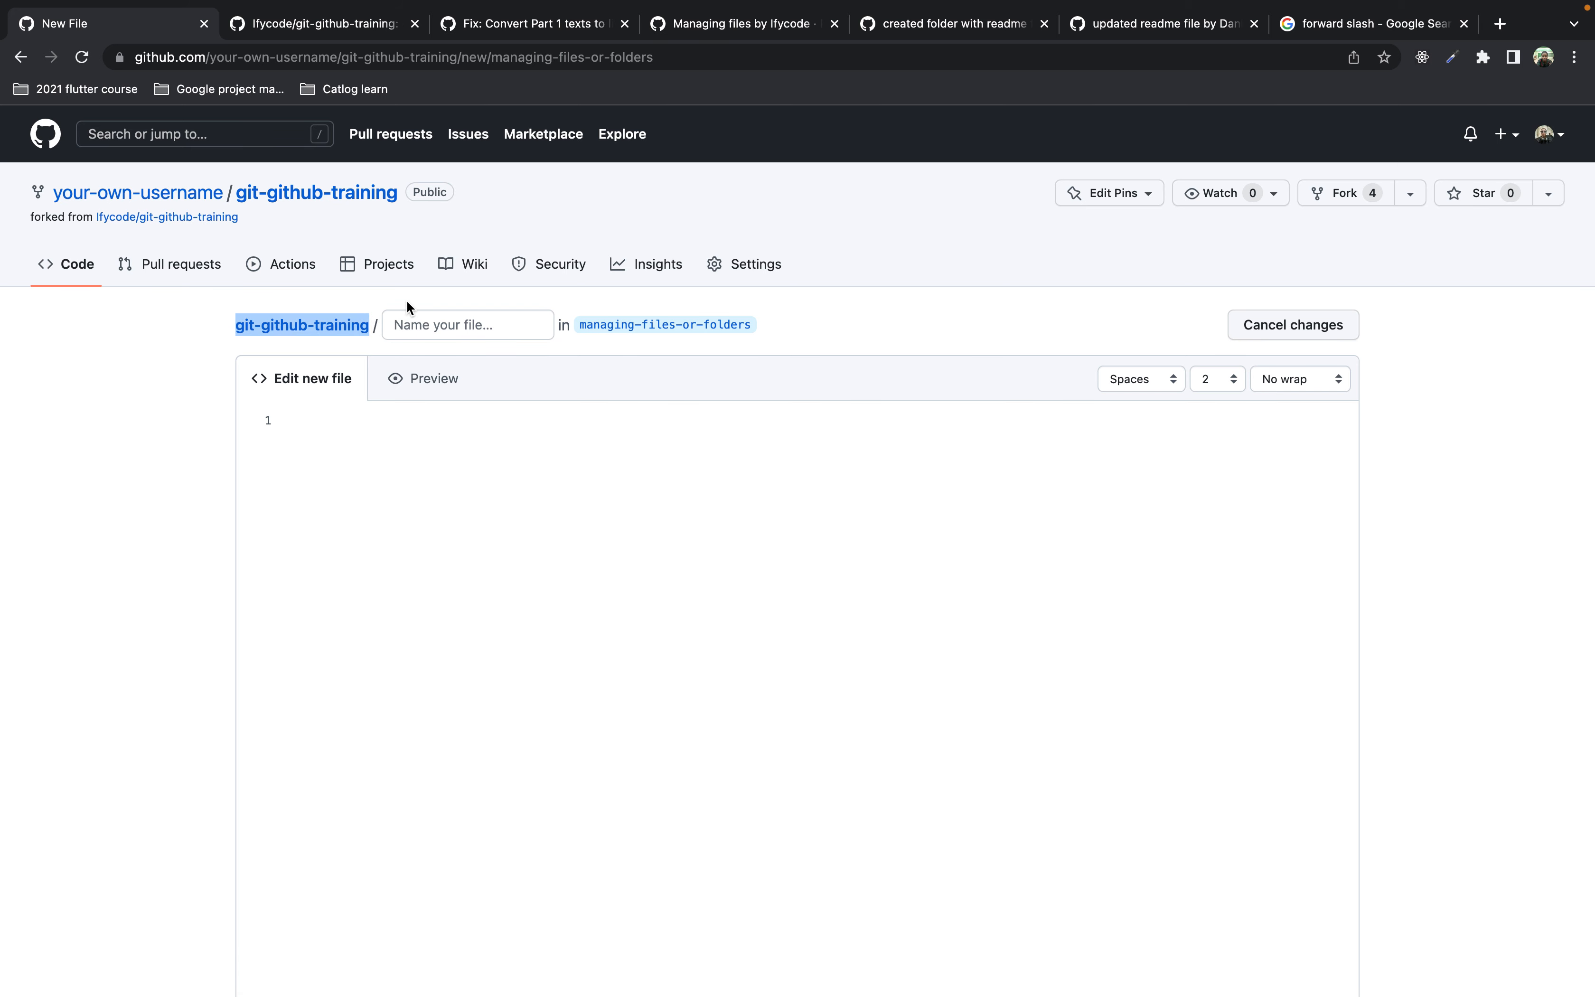
left_click(377, 336)
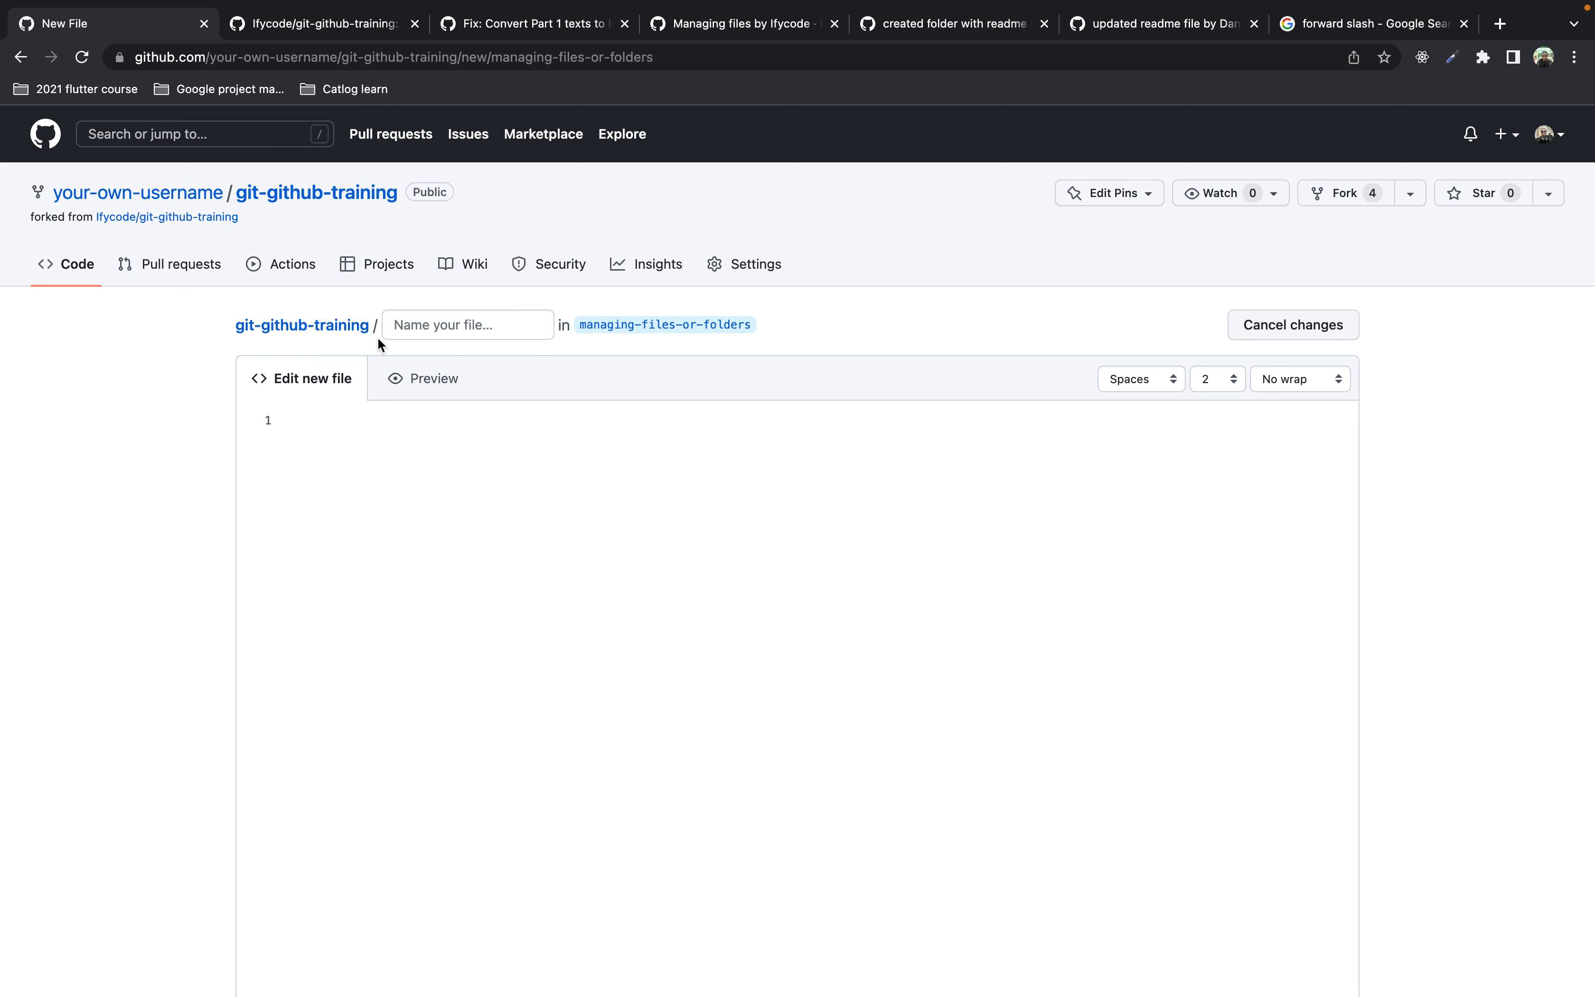
left_click(424, 322)
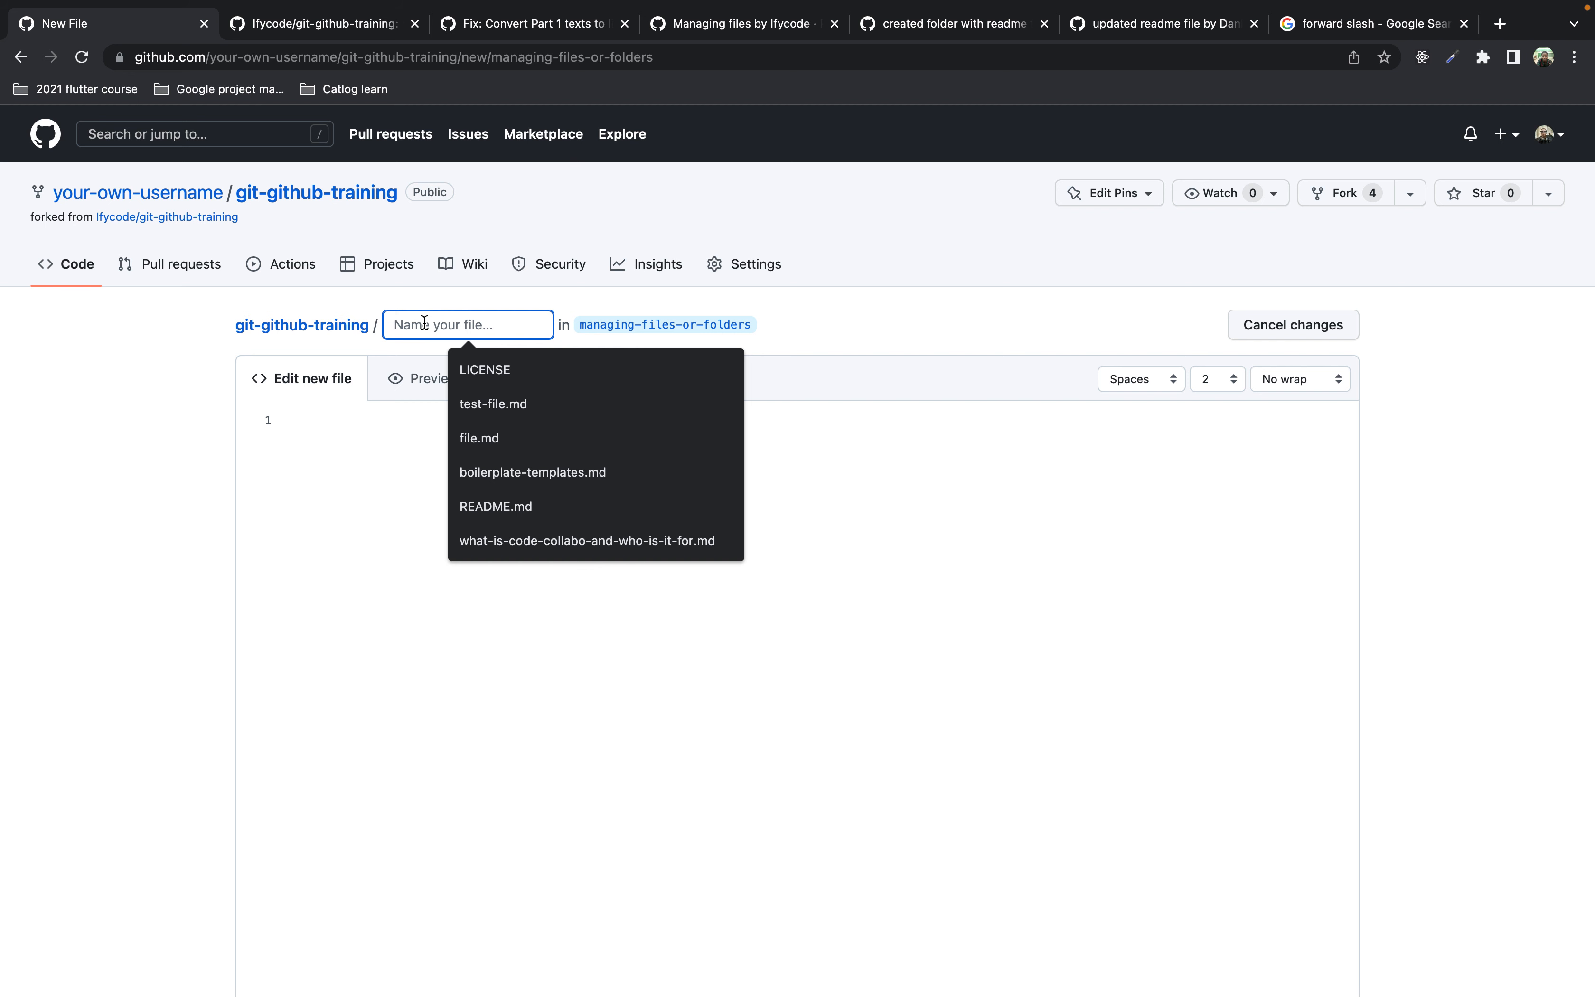
type("test")
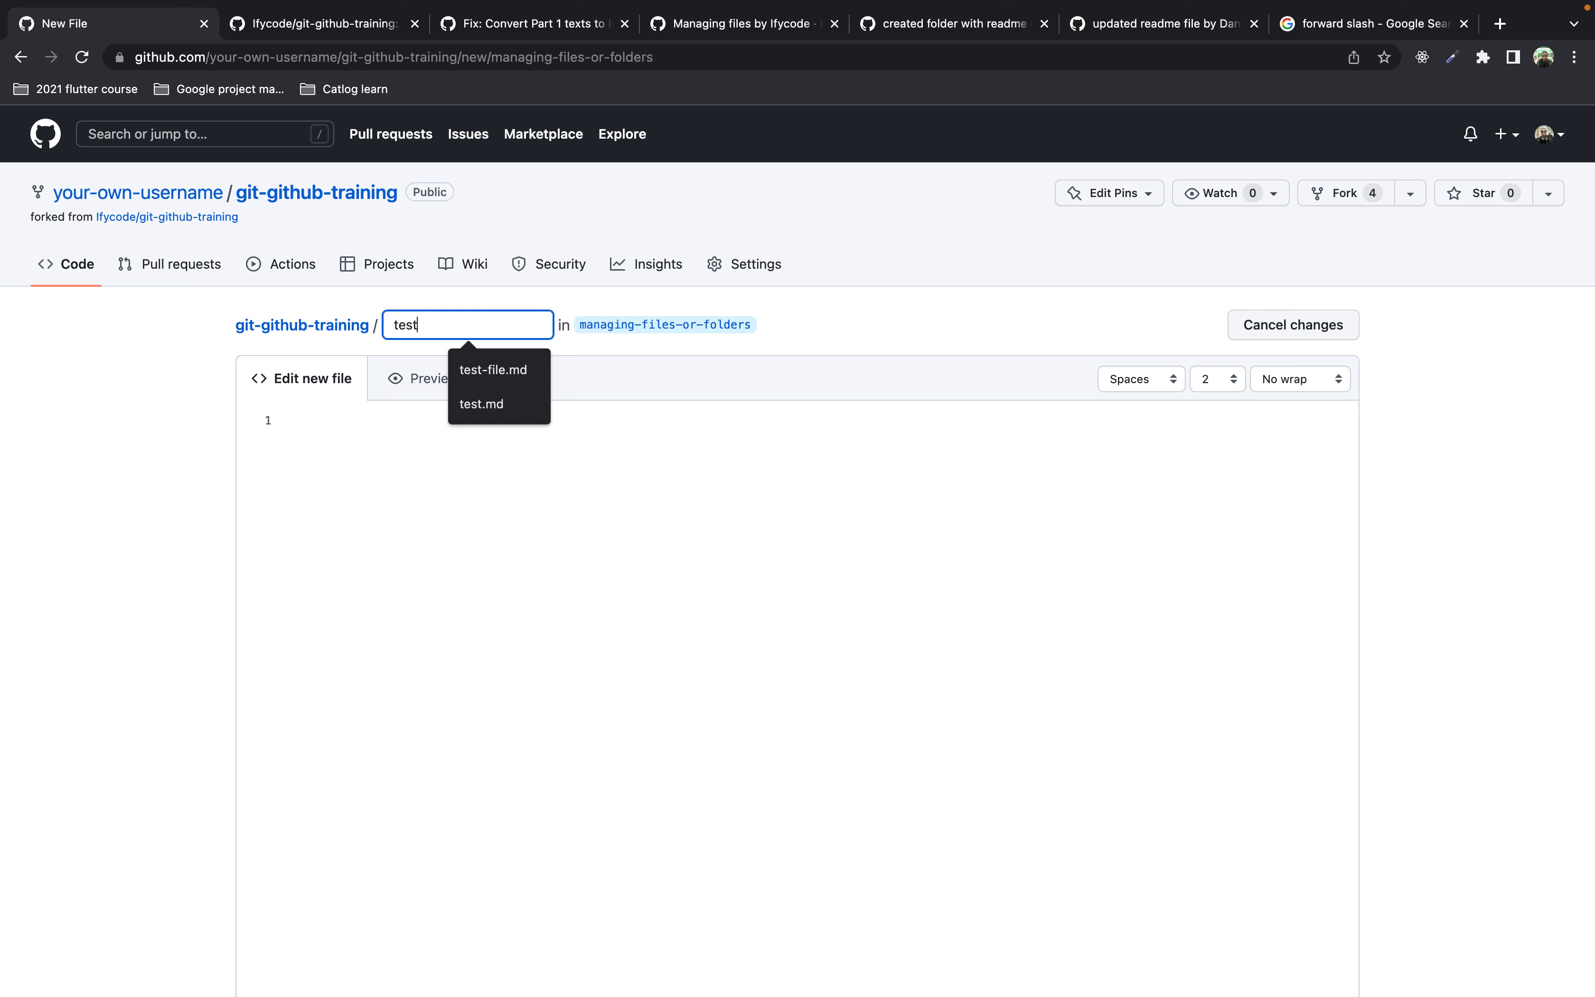
type("-file.md")
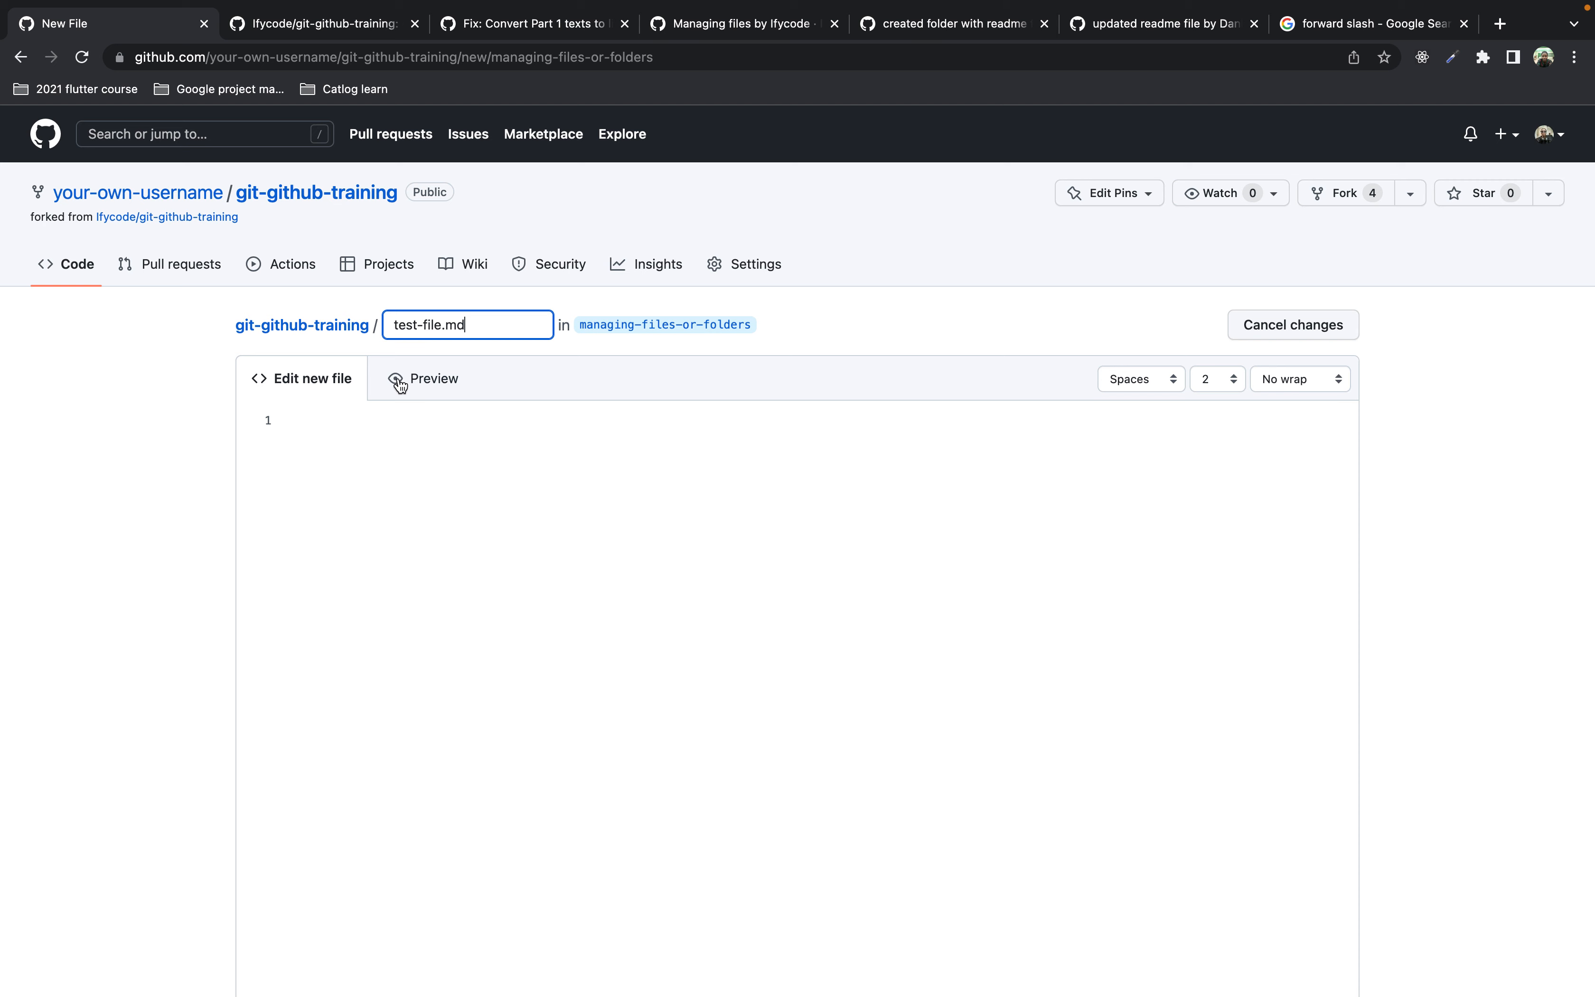
Step: Enter "# Simple content" as the content of test-file.md and preview the rendered result
left_click(387, 417)
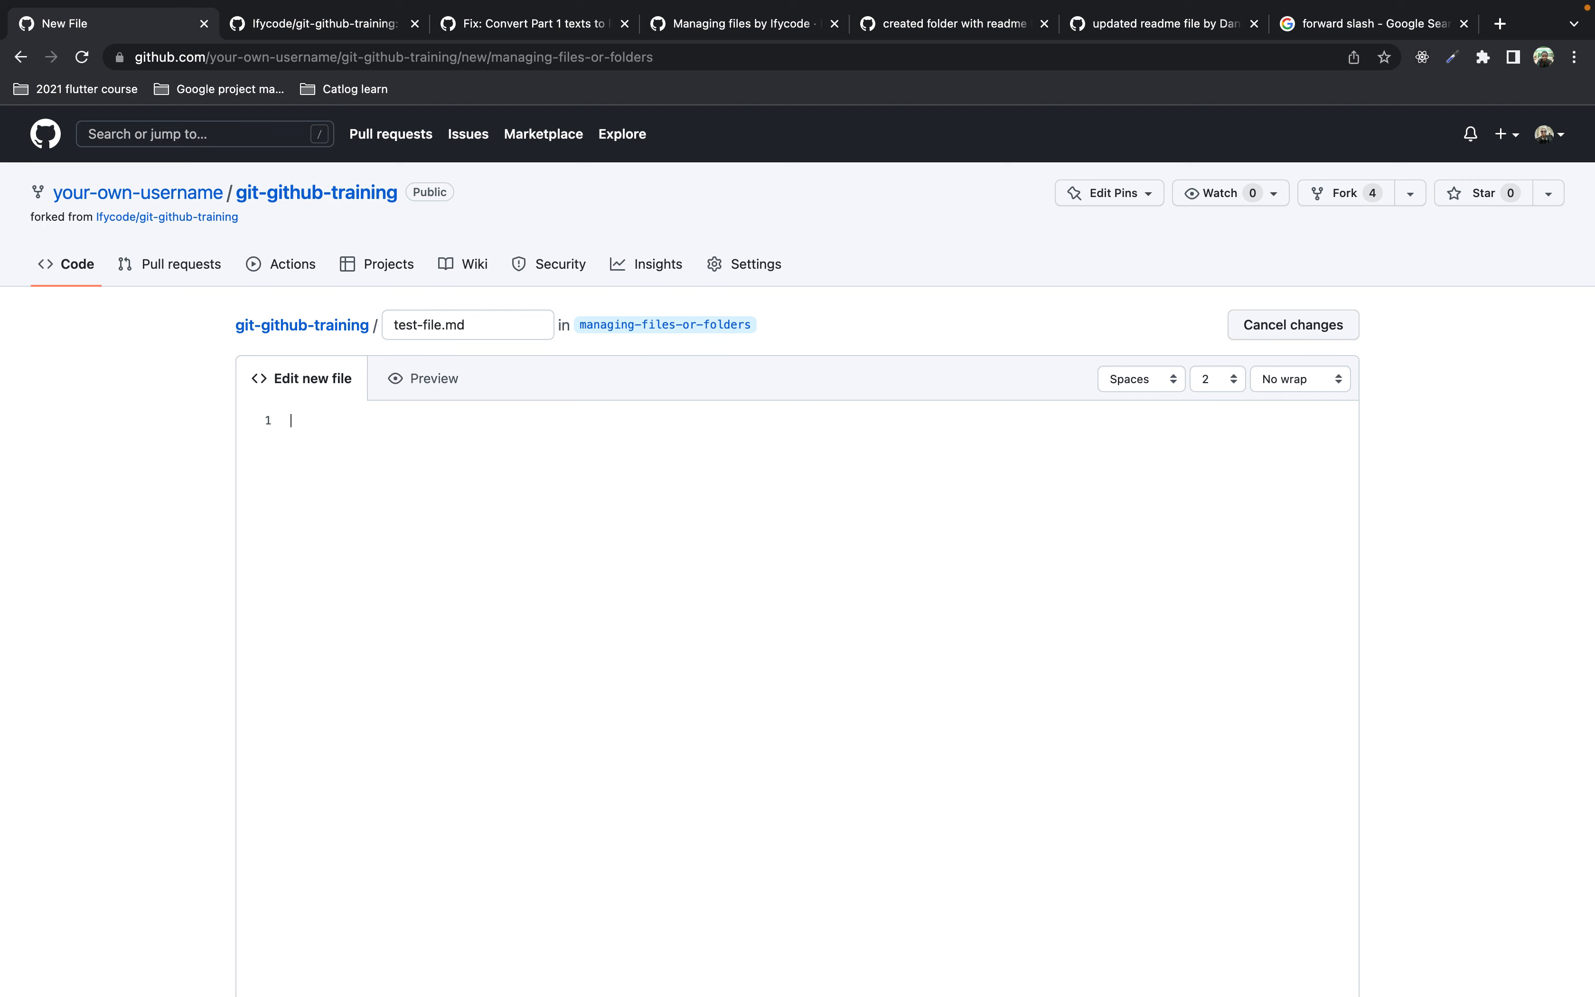
type("# Simple content")
left_click(432, 380)
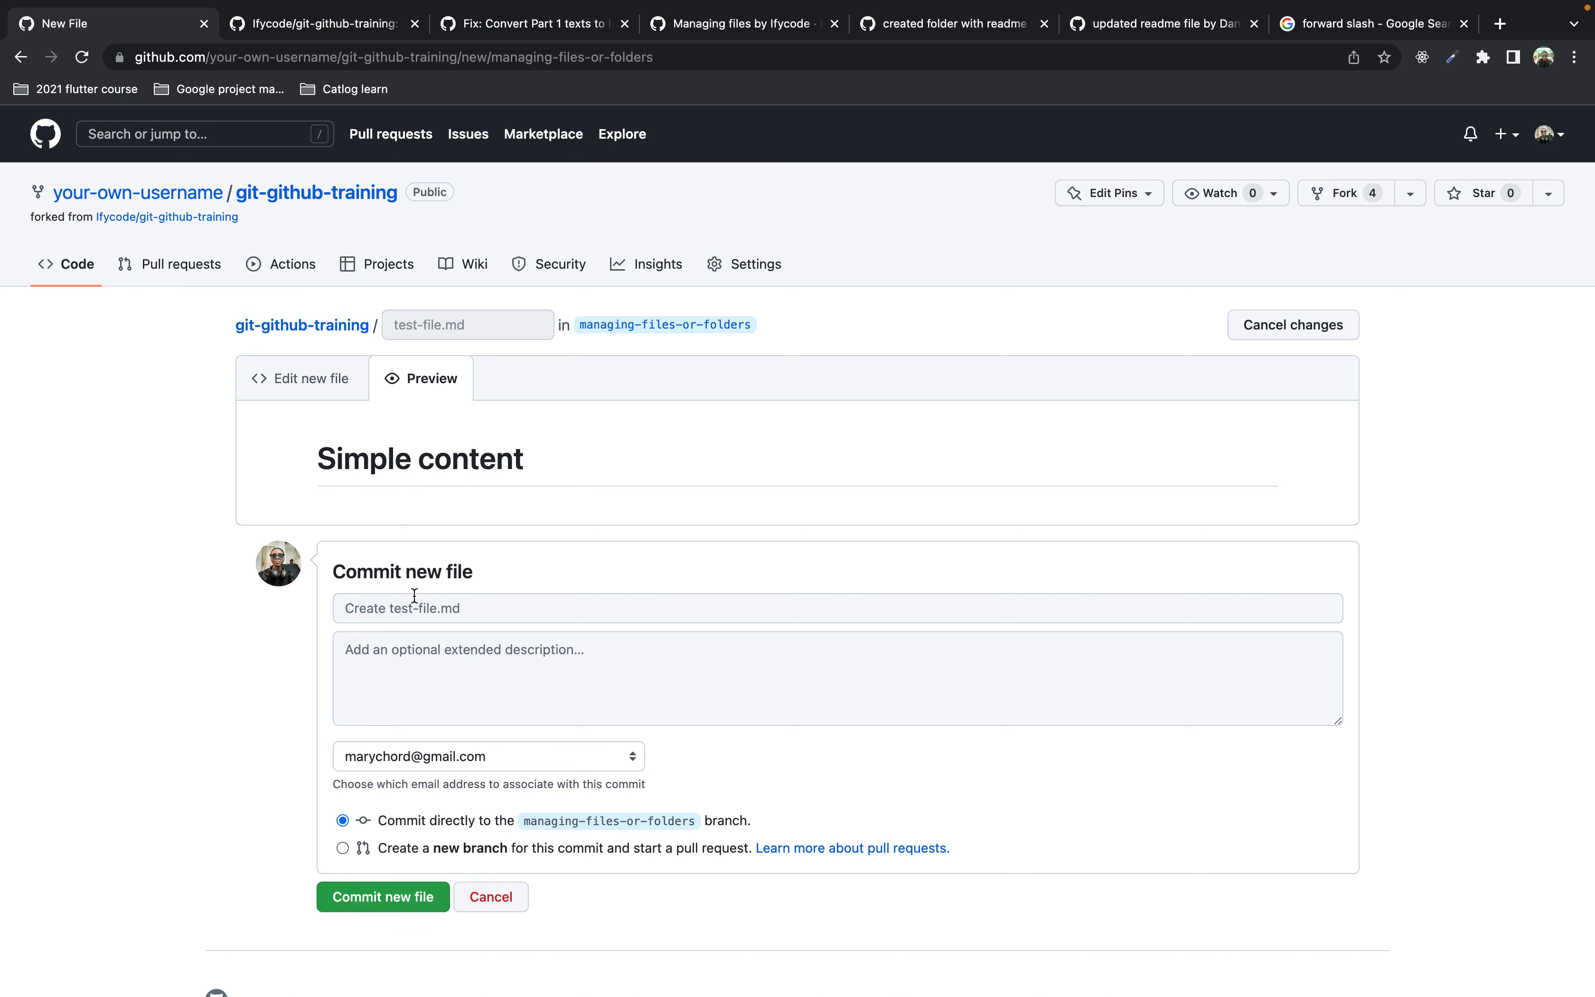
Step: Commit test-file.md directly to the managing-files-or-folders branch with the default commit message
scroll(404, 600, "down", 1)
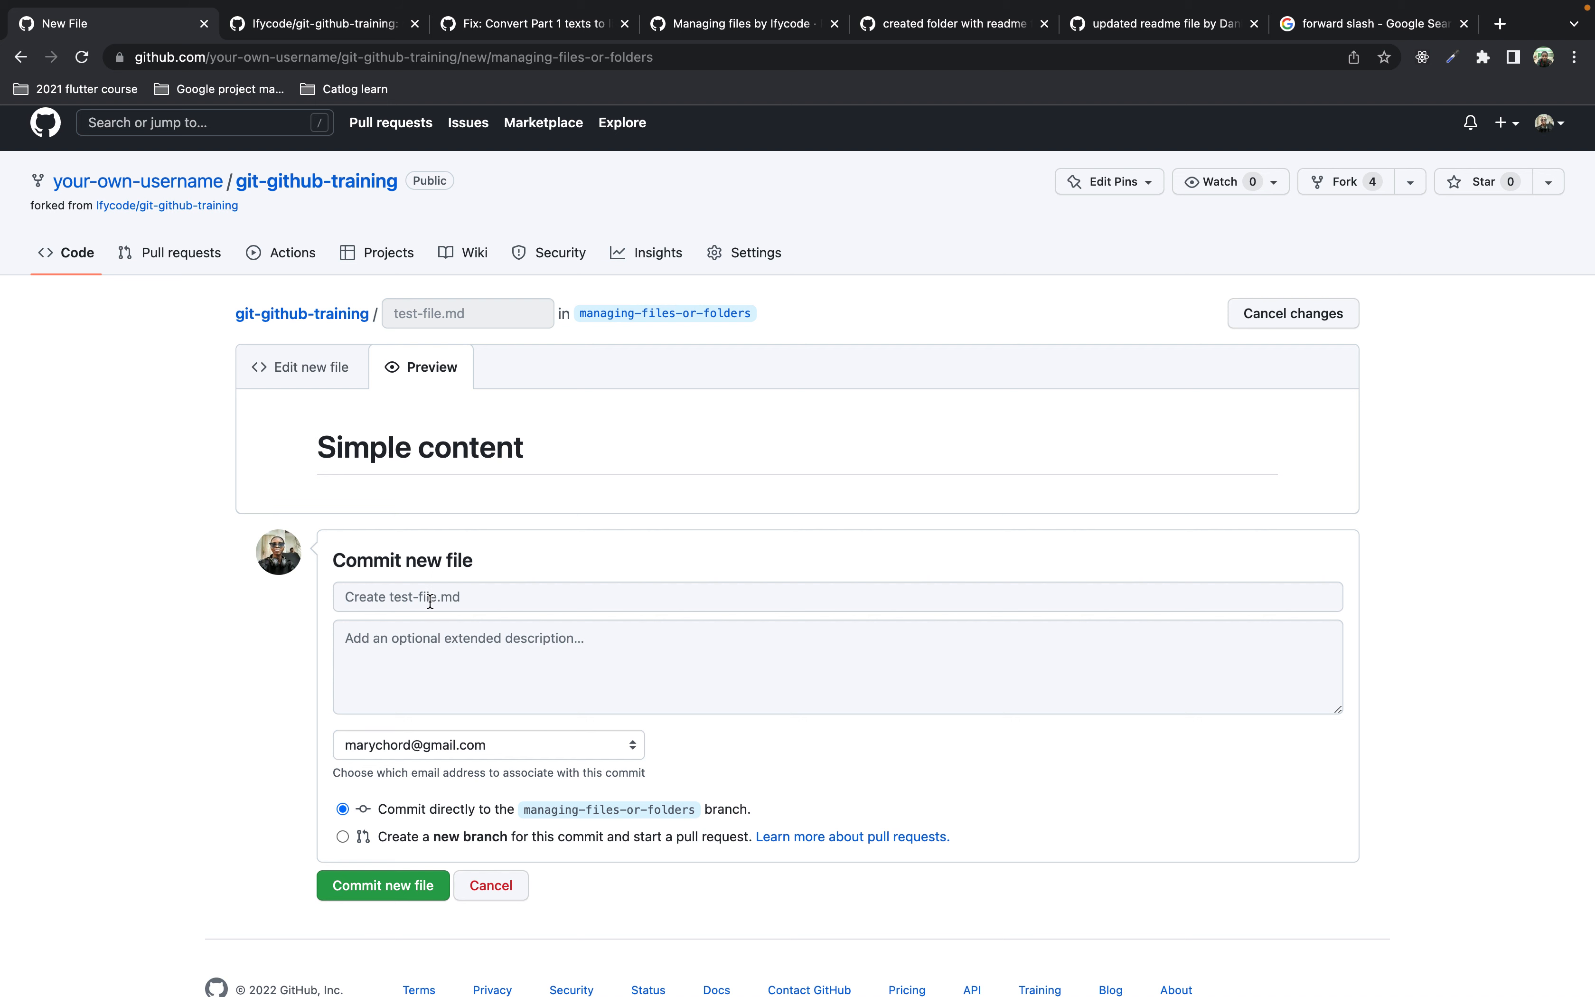
scroll(278, 654, "down", 2)
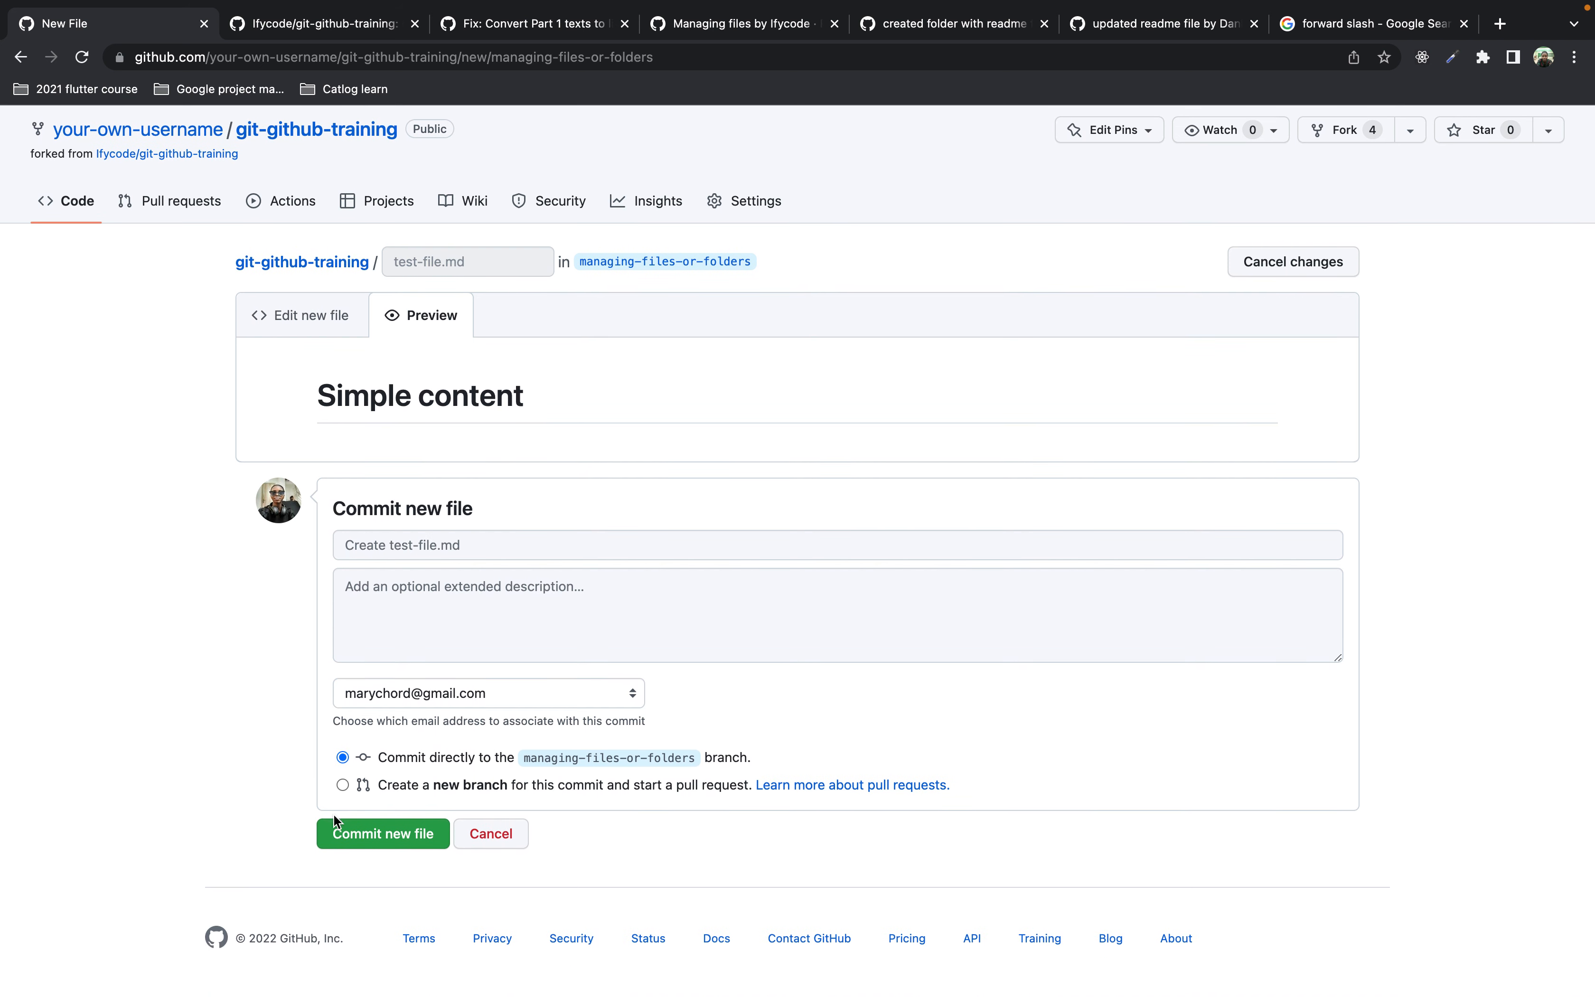
left_click(352, 836)
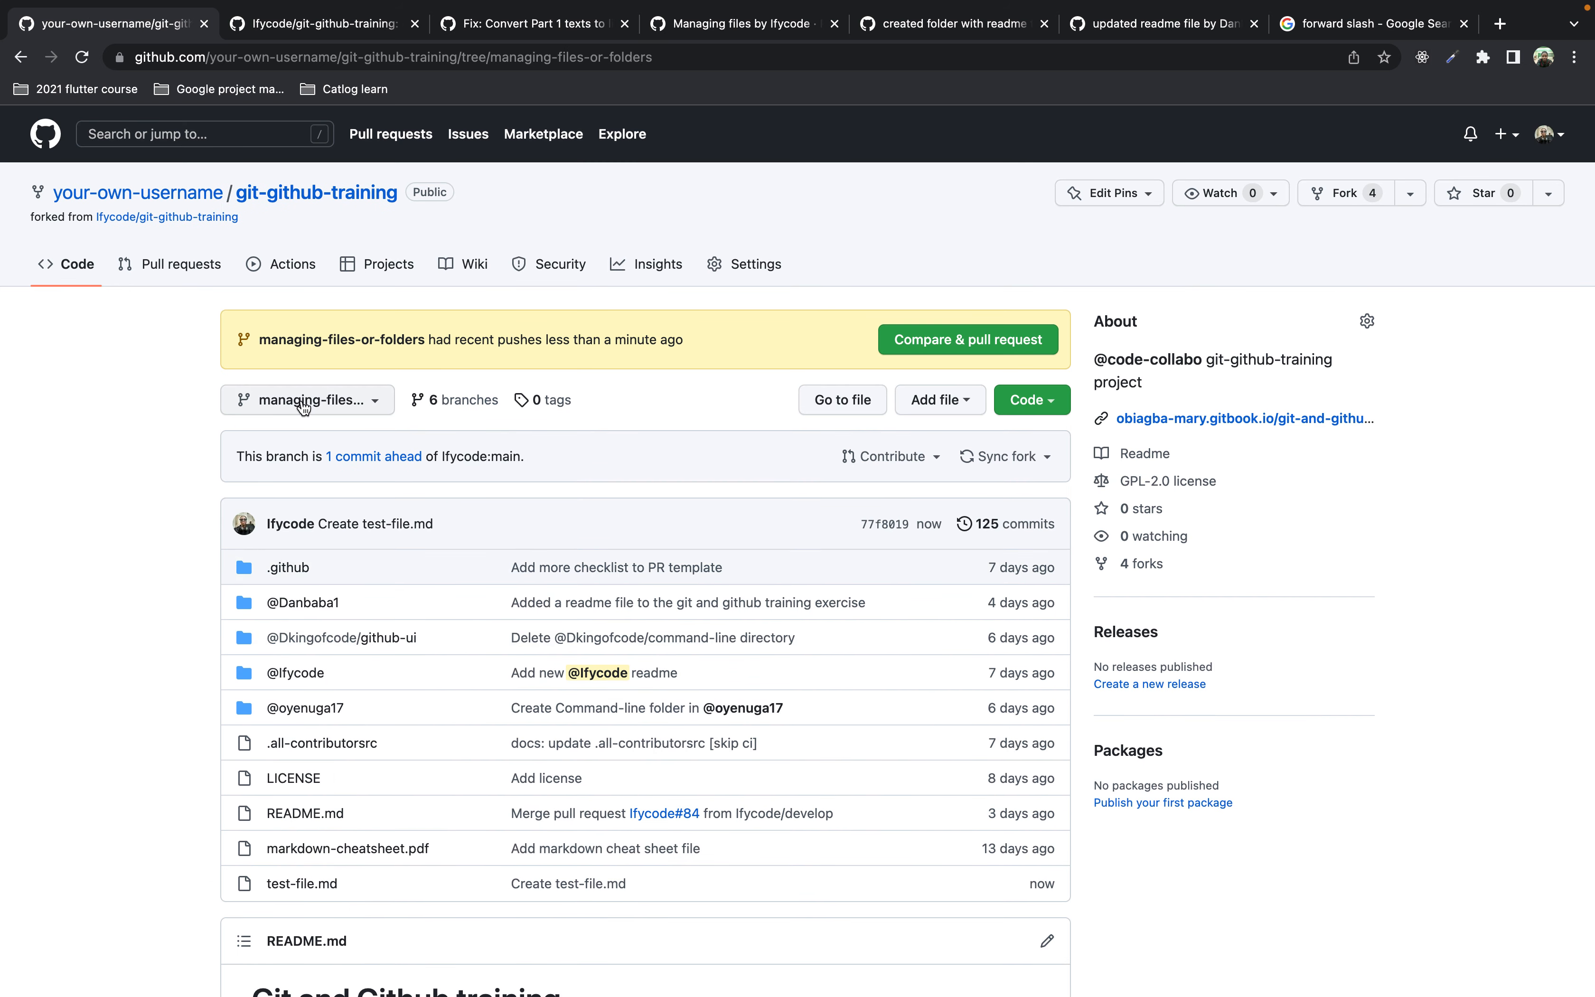
Step: Start another new file in the repository root, placing it in a new folder named test-folder and naming it file.md
scroll(328, 694, "down", 2)
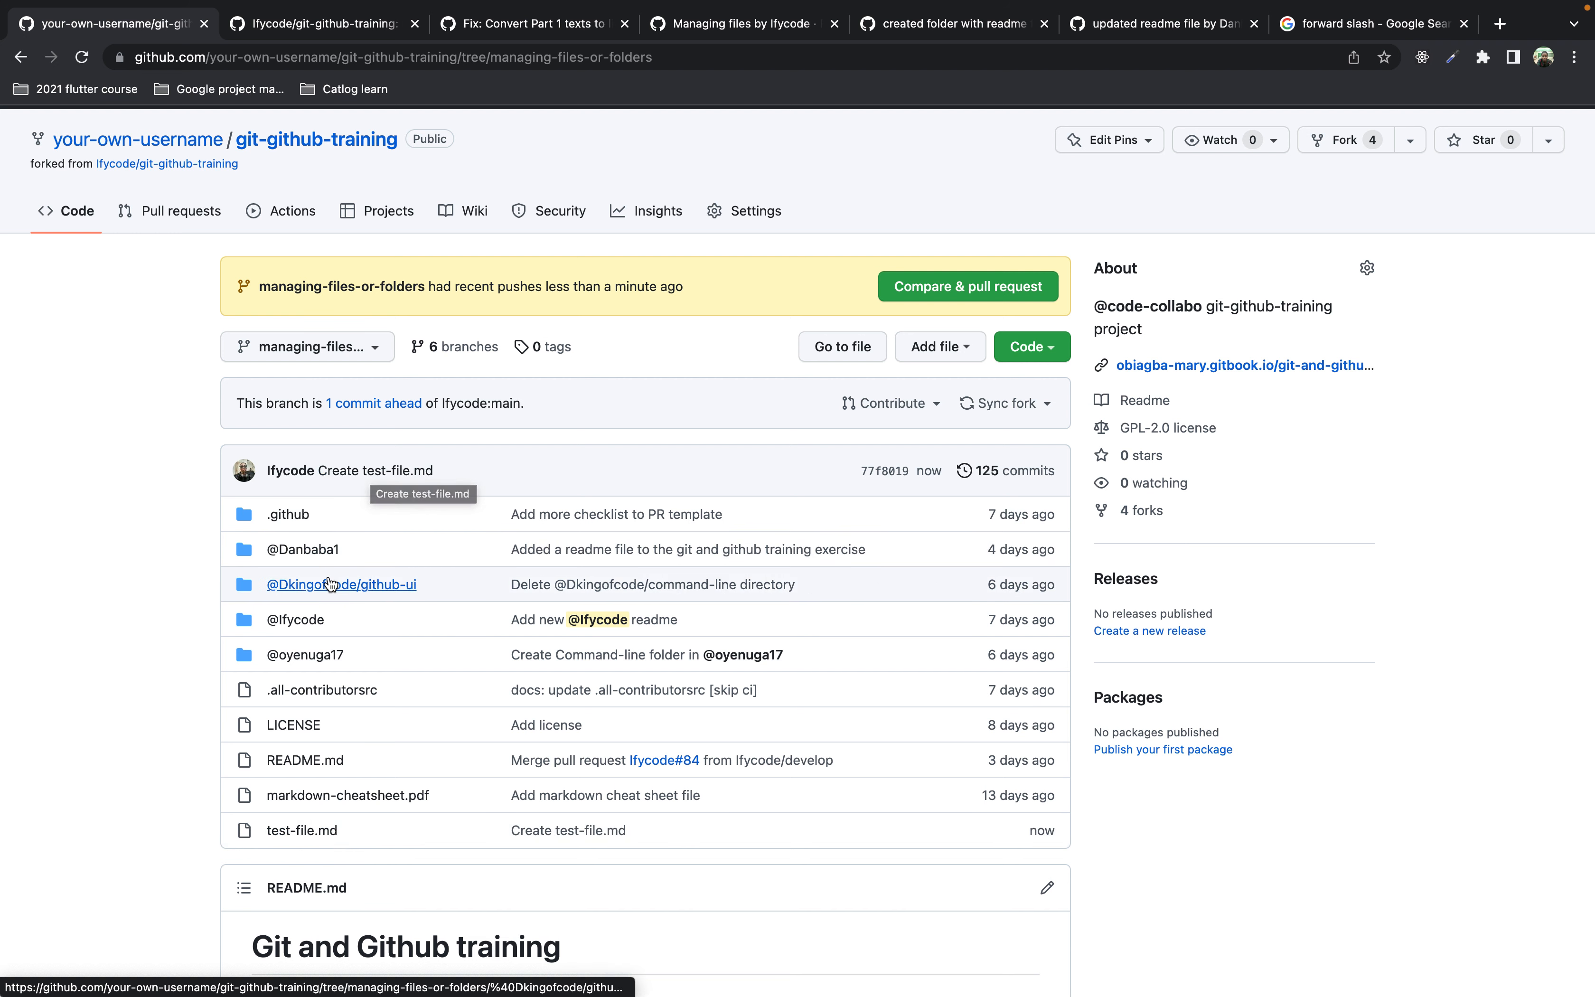
left_click(945, 349)
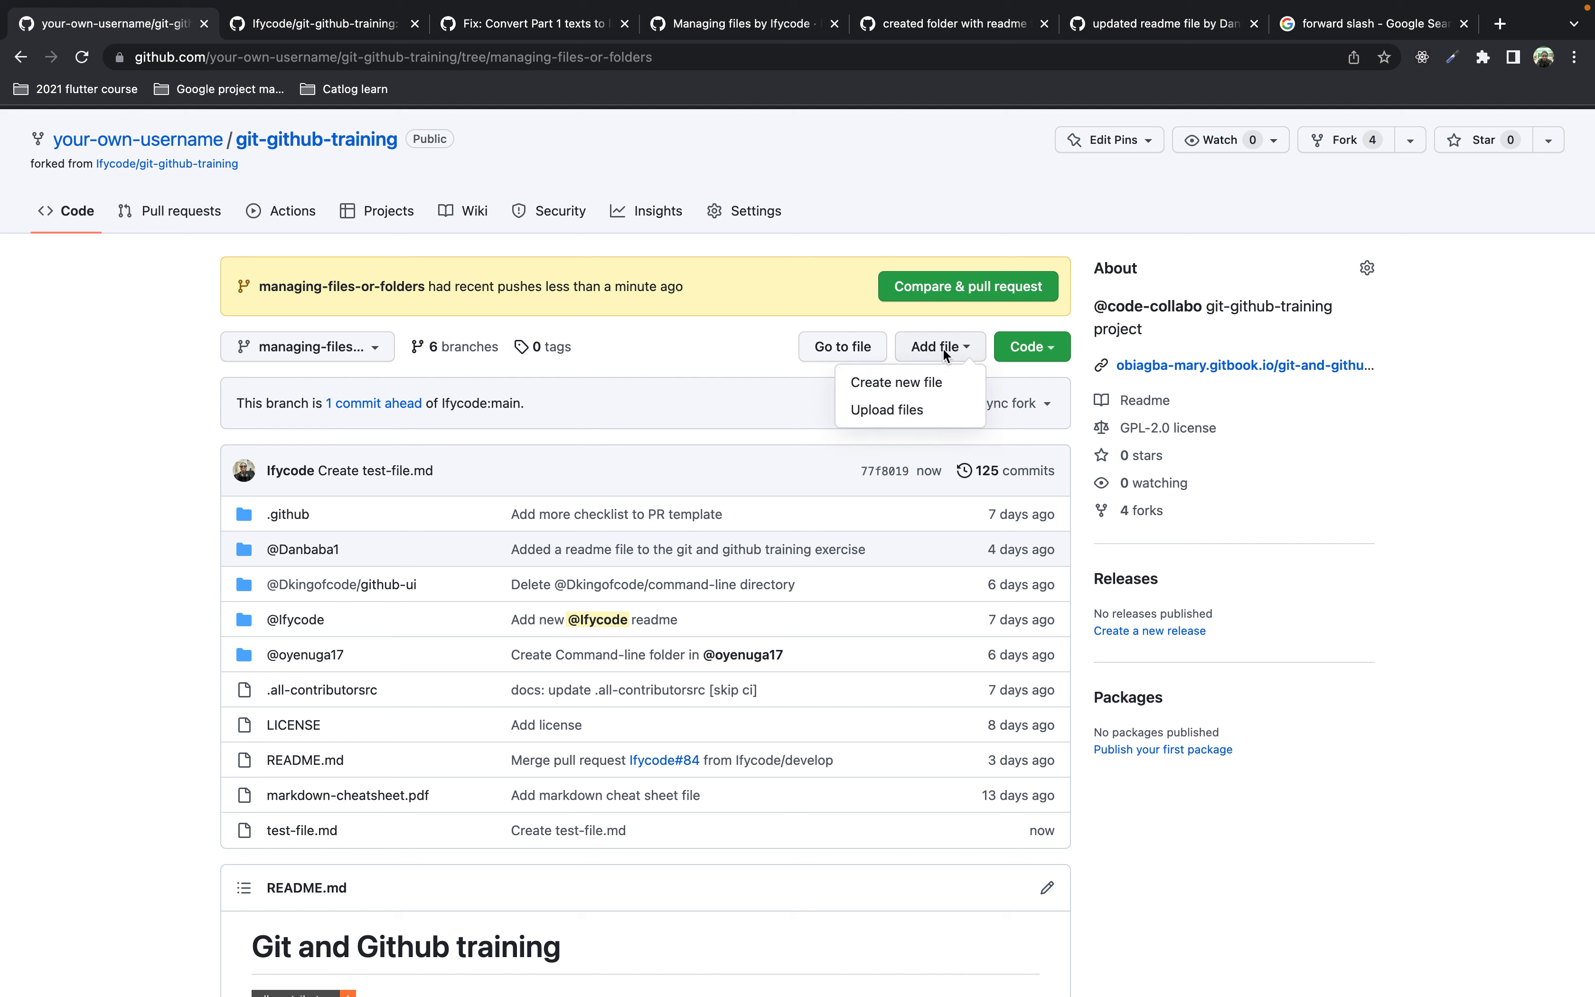
left_click(947, 384)
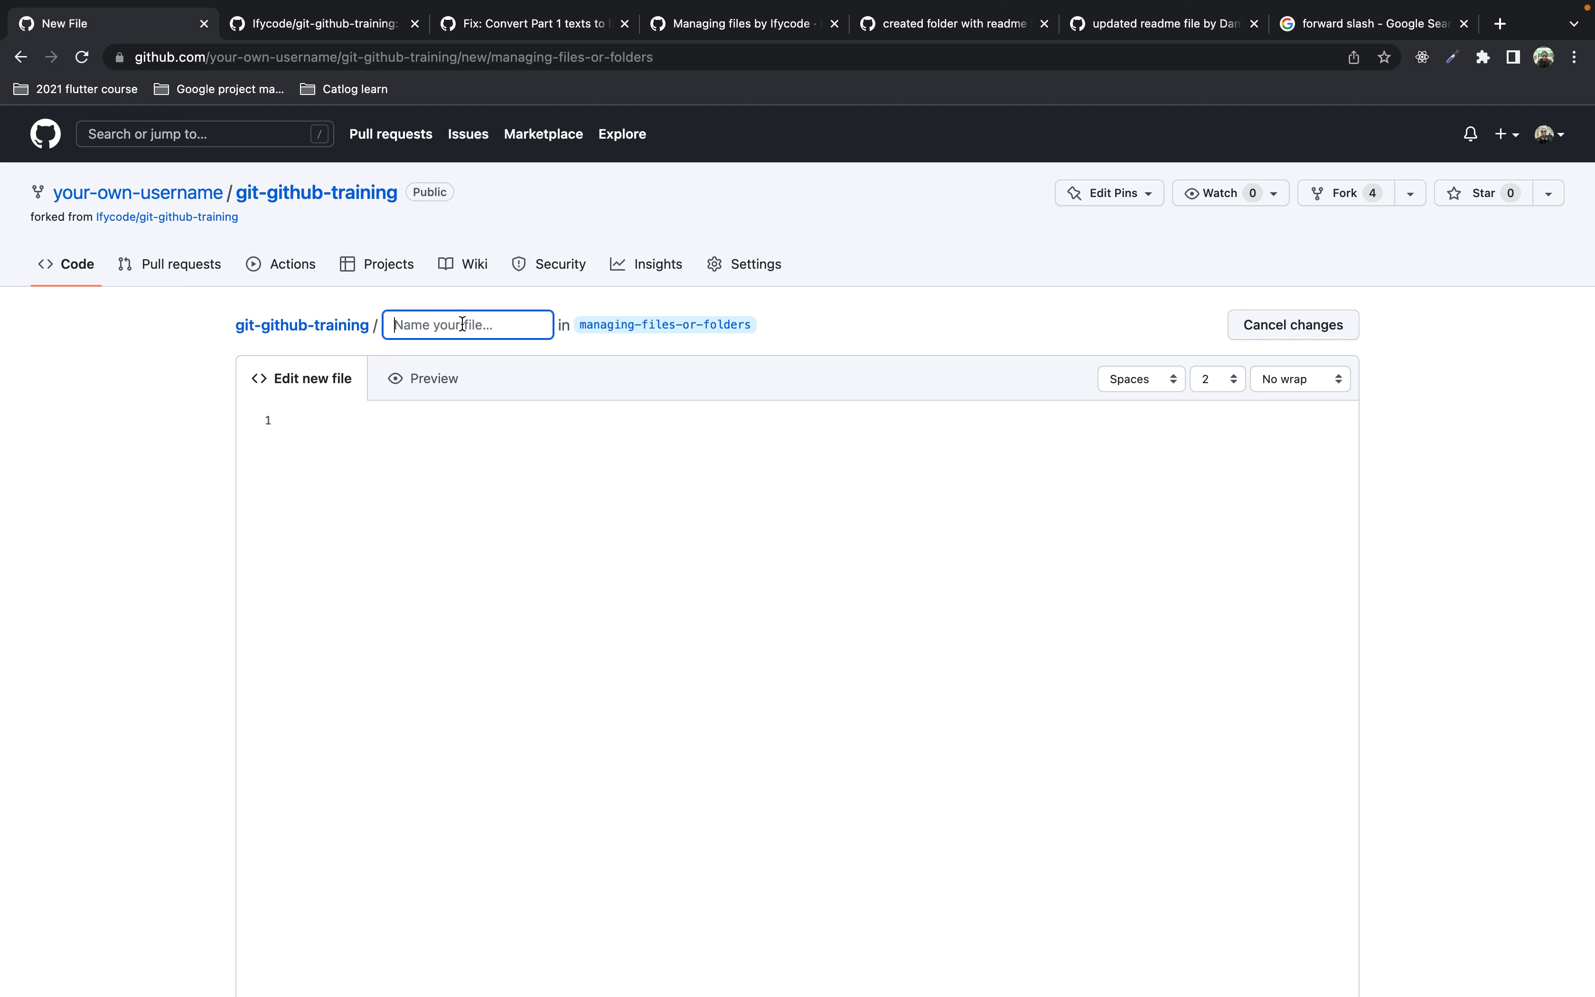
type("test")
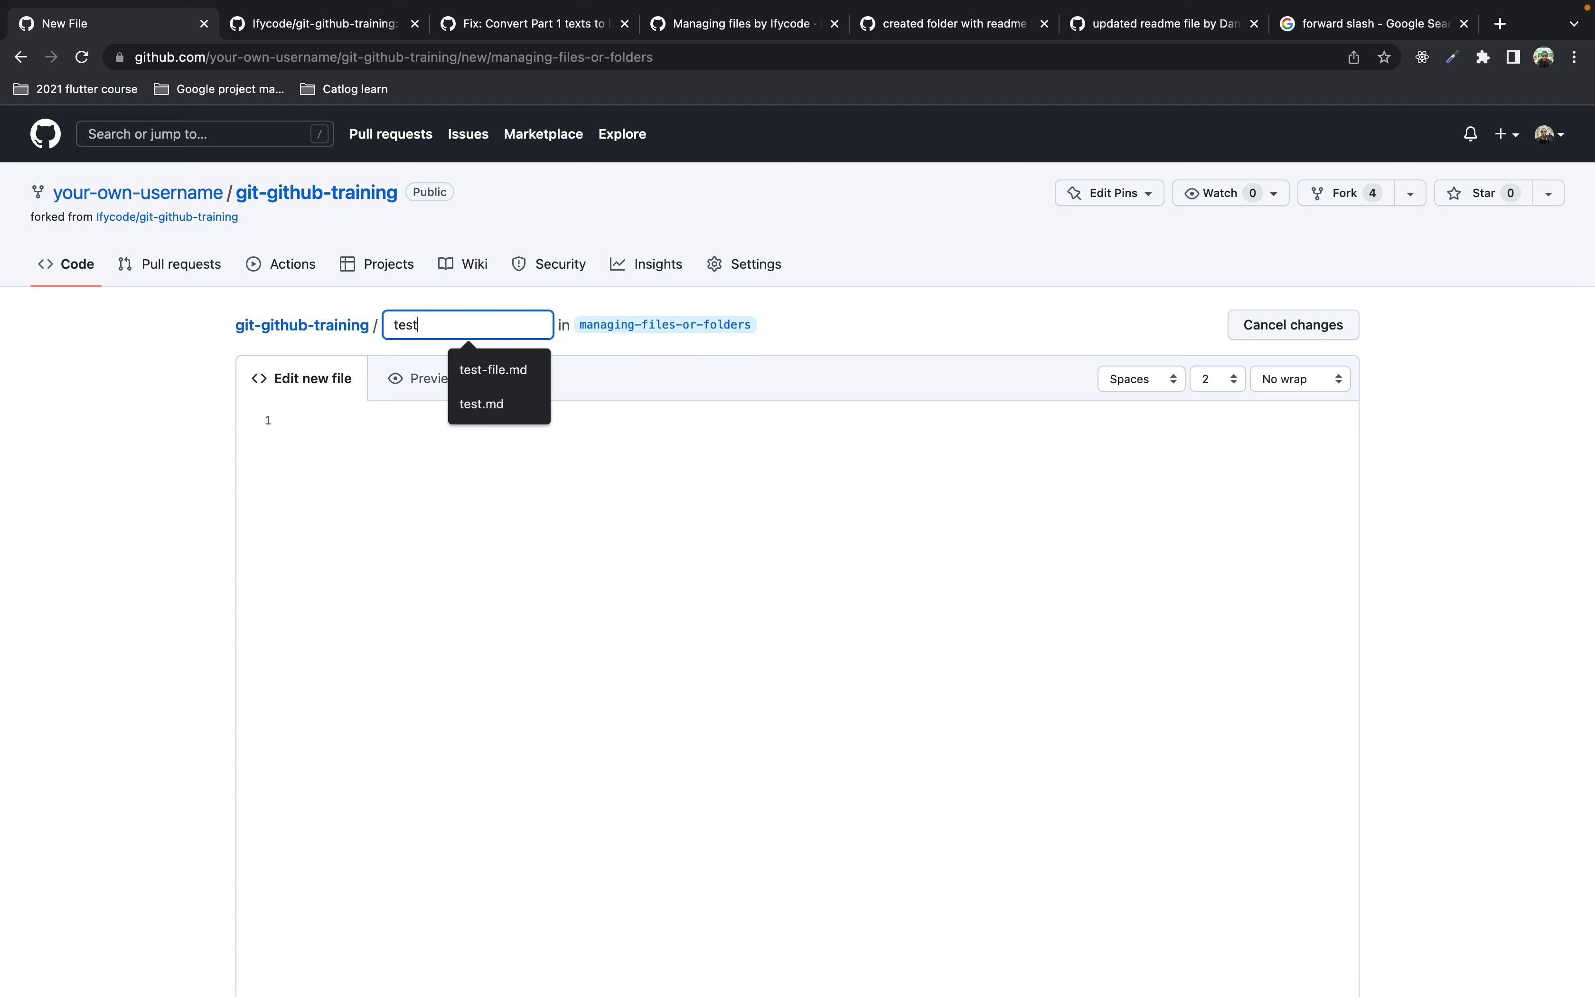
type("-fol")
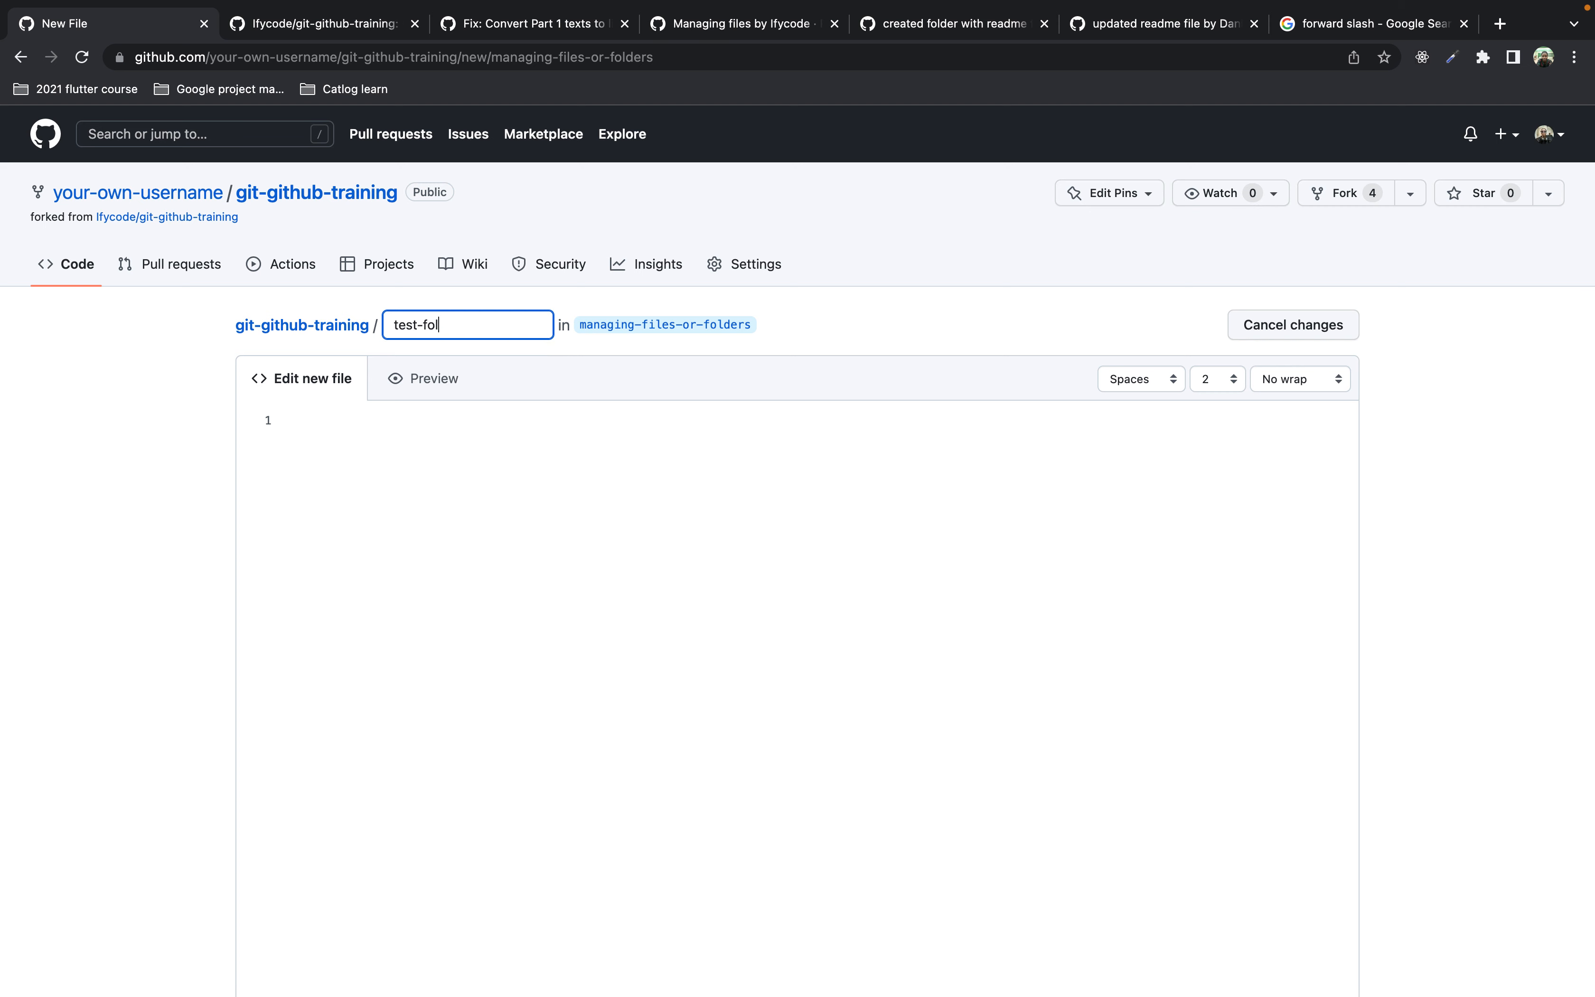
type("der /")
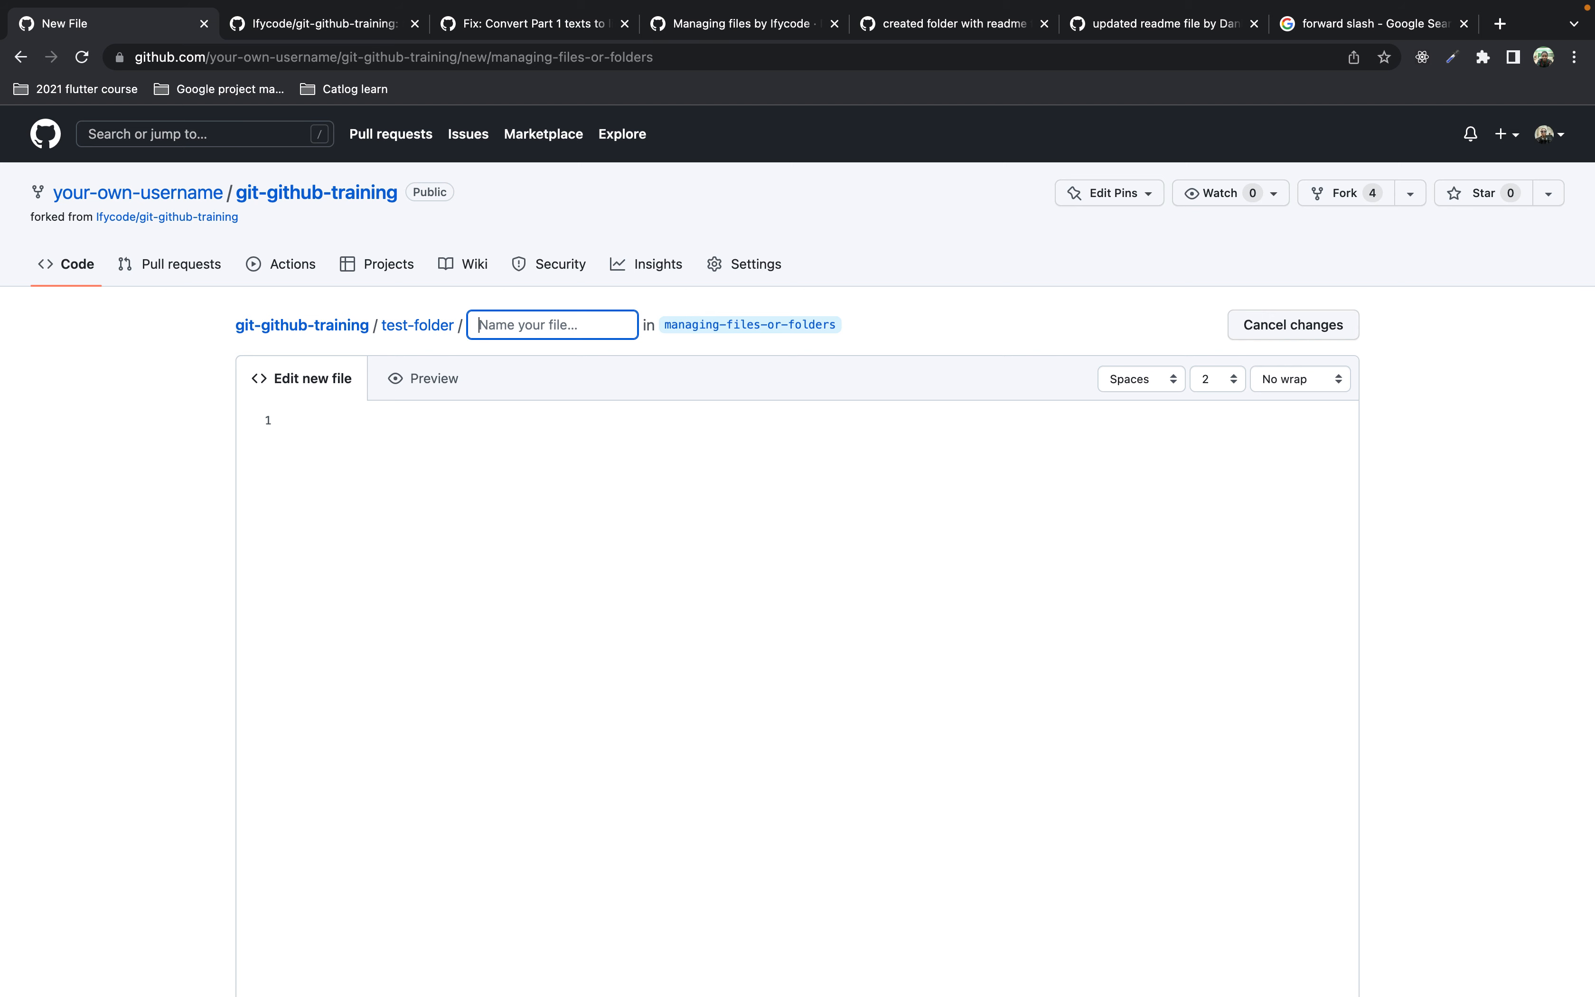
left_click(518, 327)
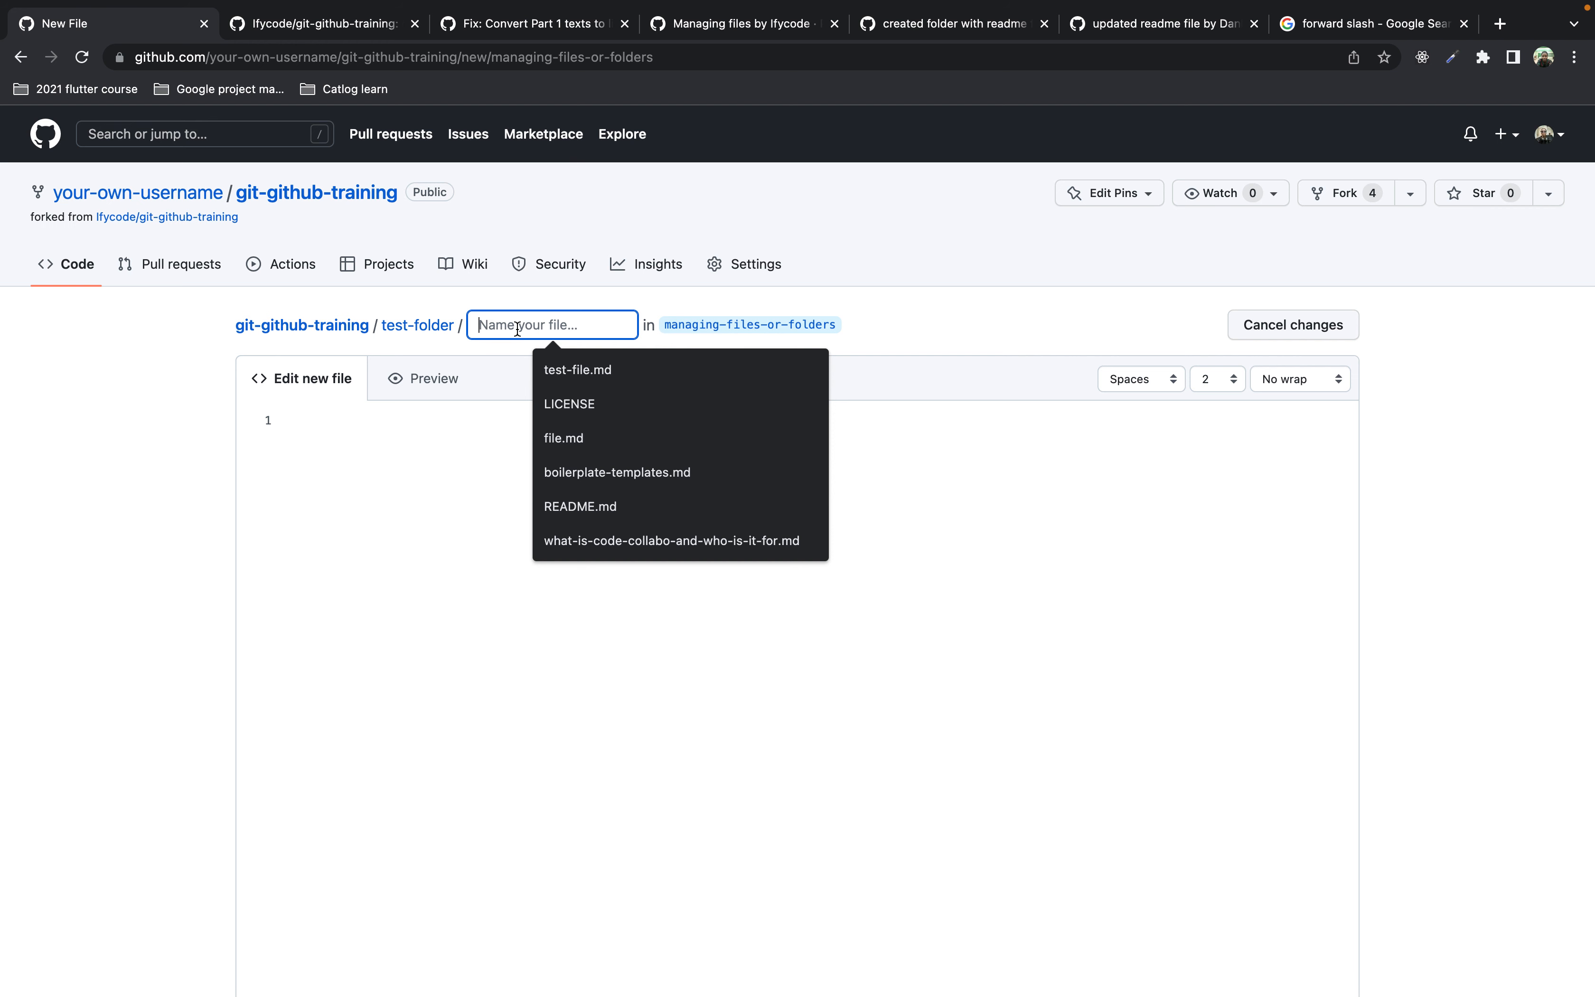
type("file")
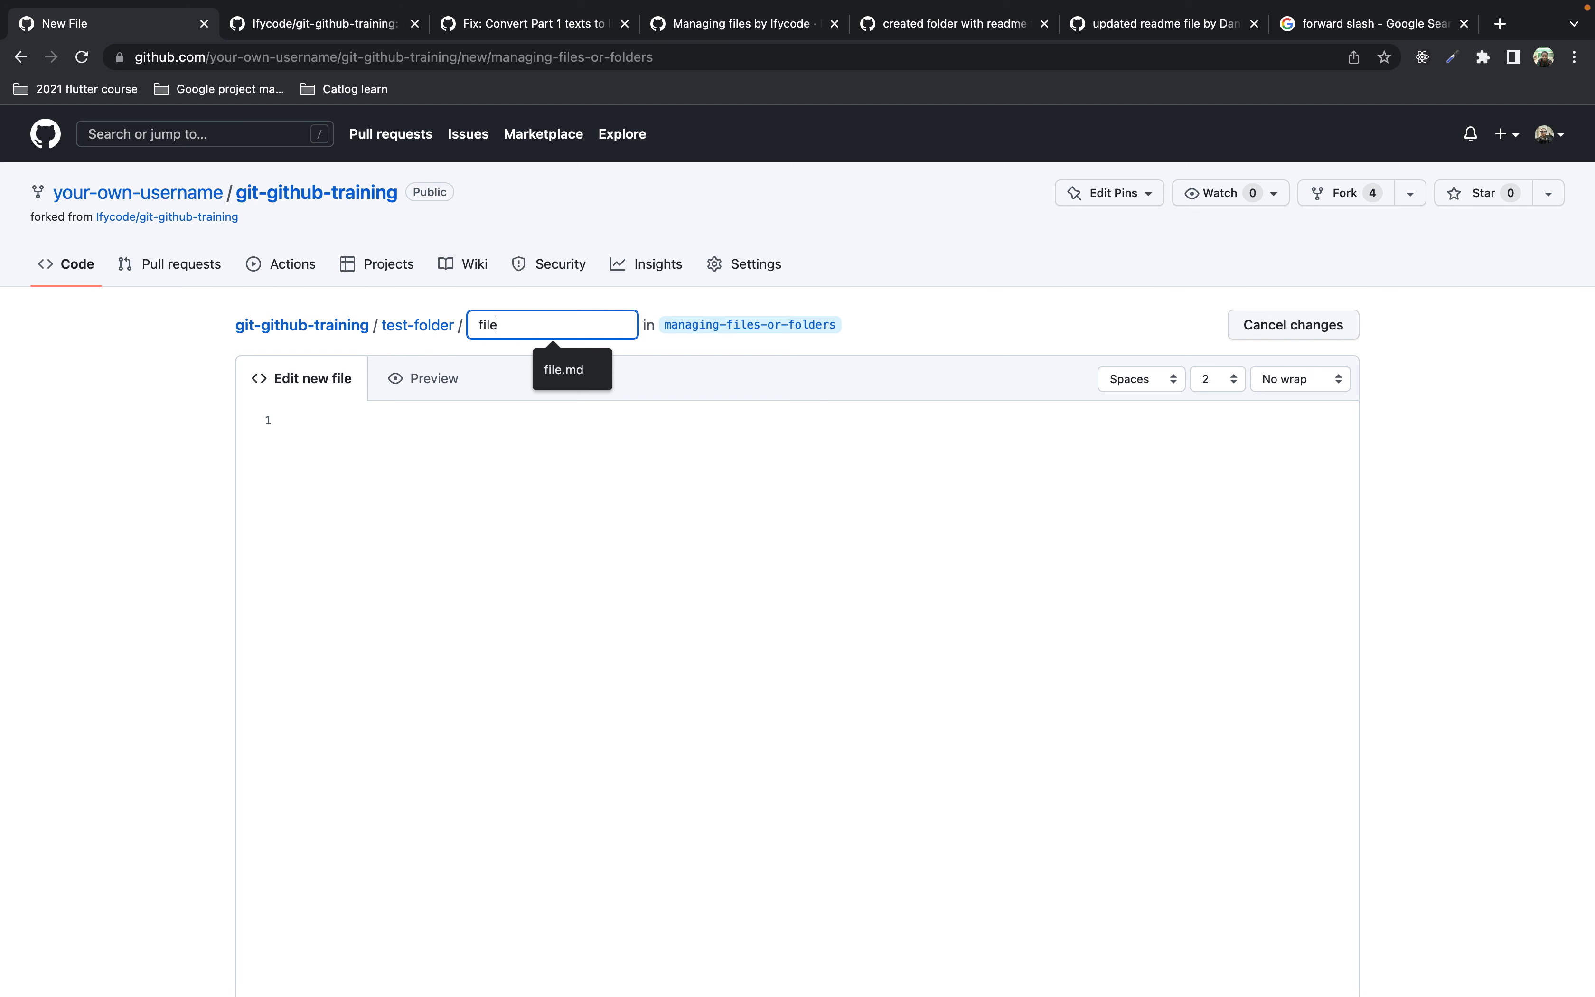
type(".md")
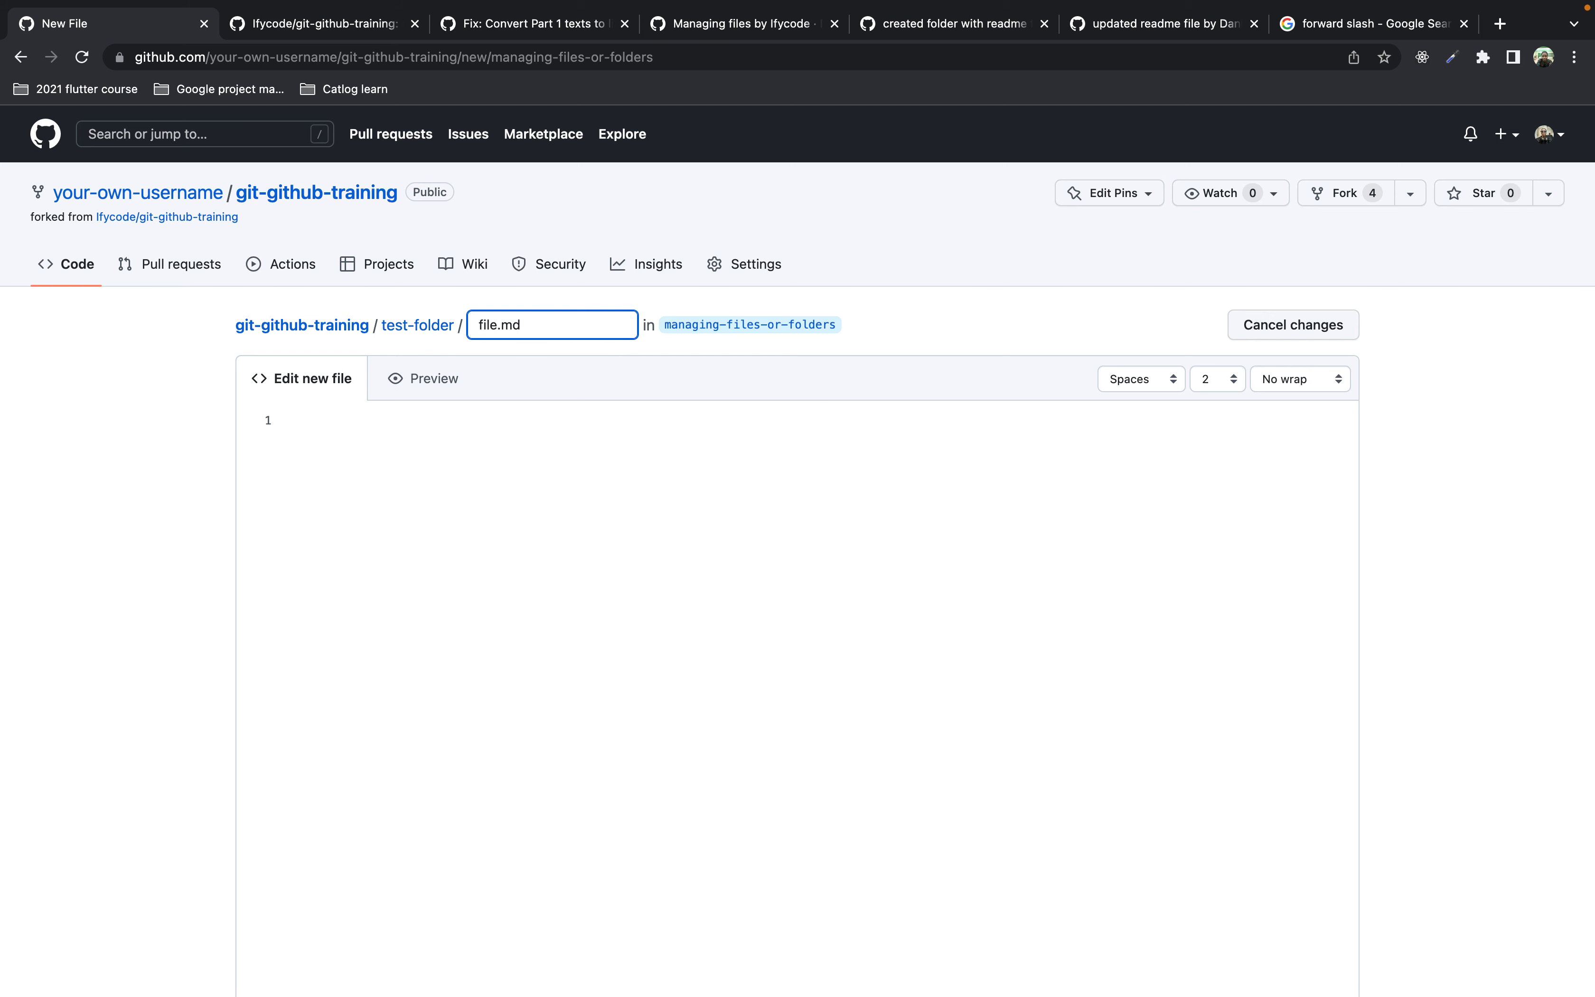
Step: Enter "# File" as the content of file.md and preview the rendered result
left_click(506, 421)
type("# File")
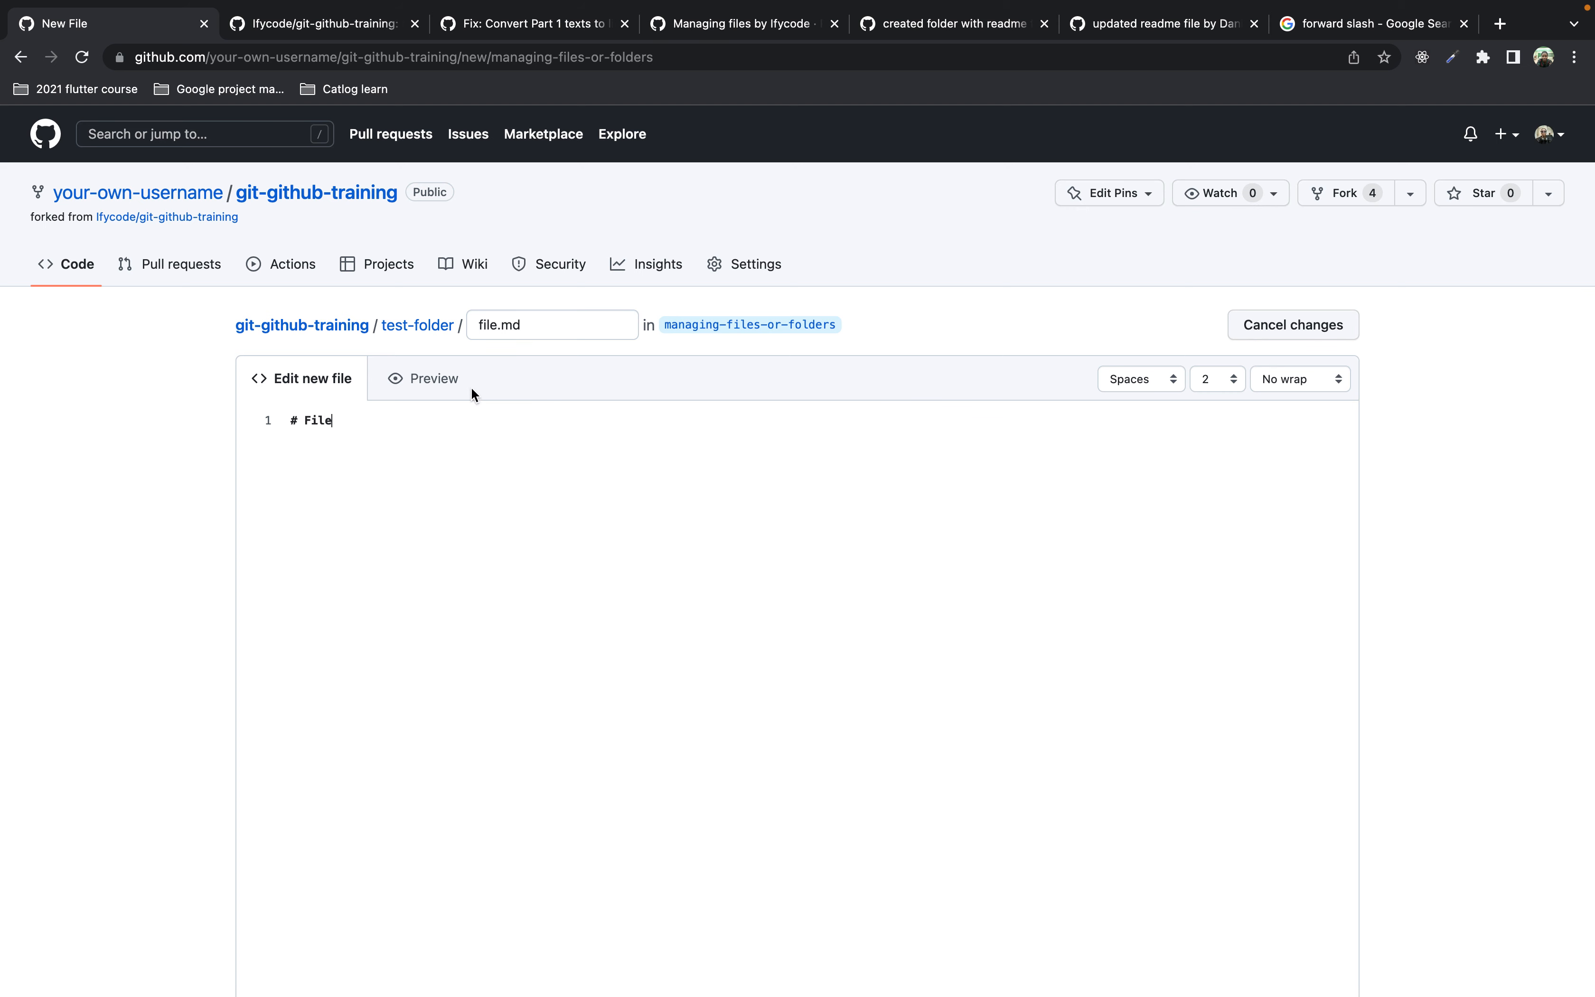
left_click(443, 381)
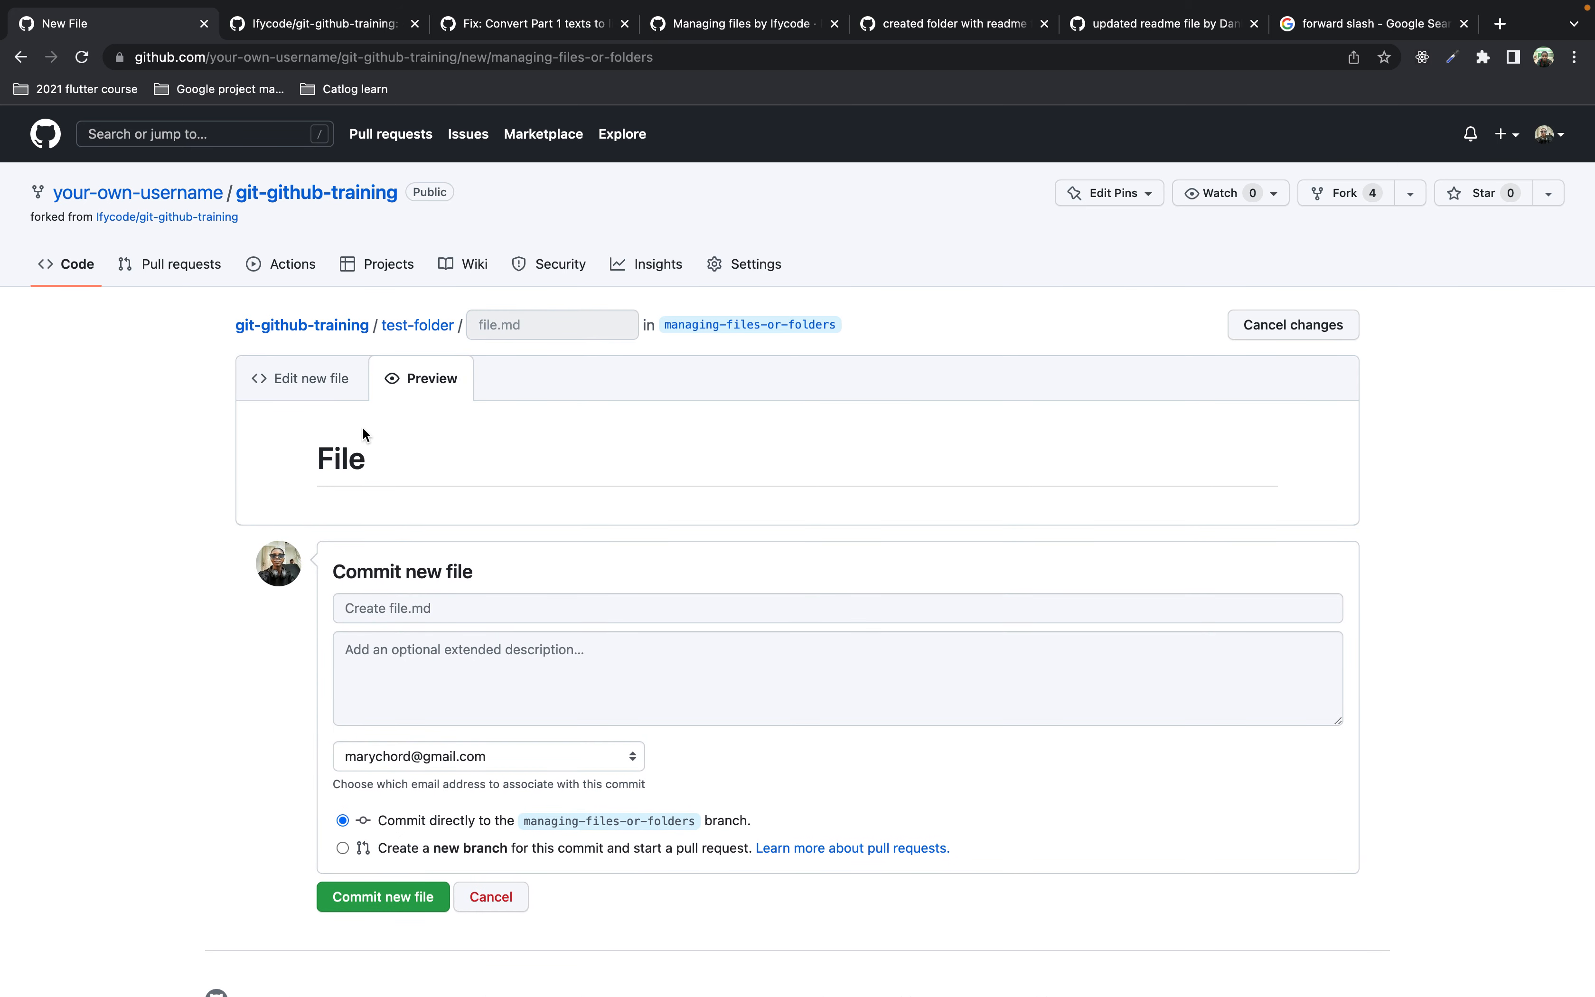
Step: Commit file.md directly to the managing-files-or-folders branch and return to the repository root
scroll(362, 432, "down", 2)
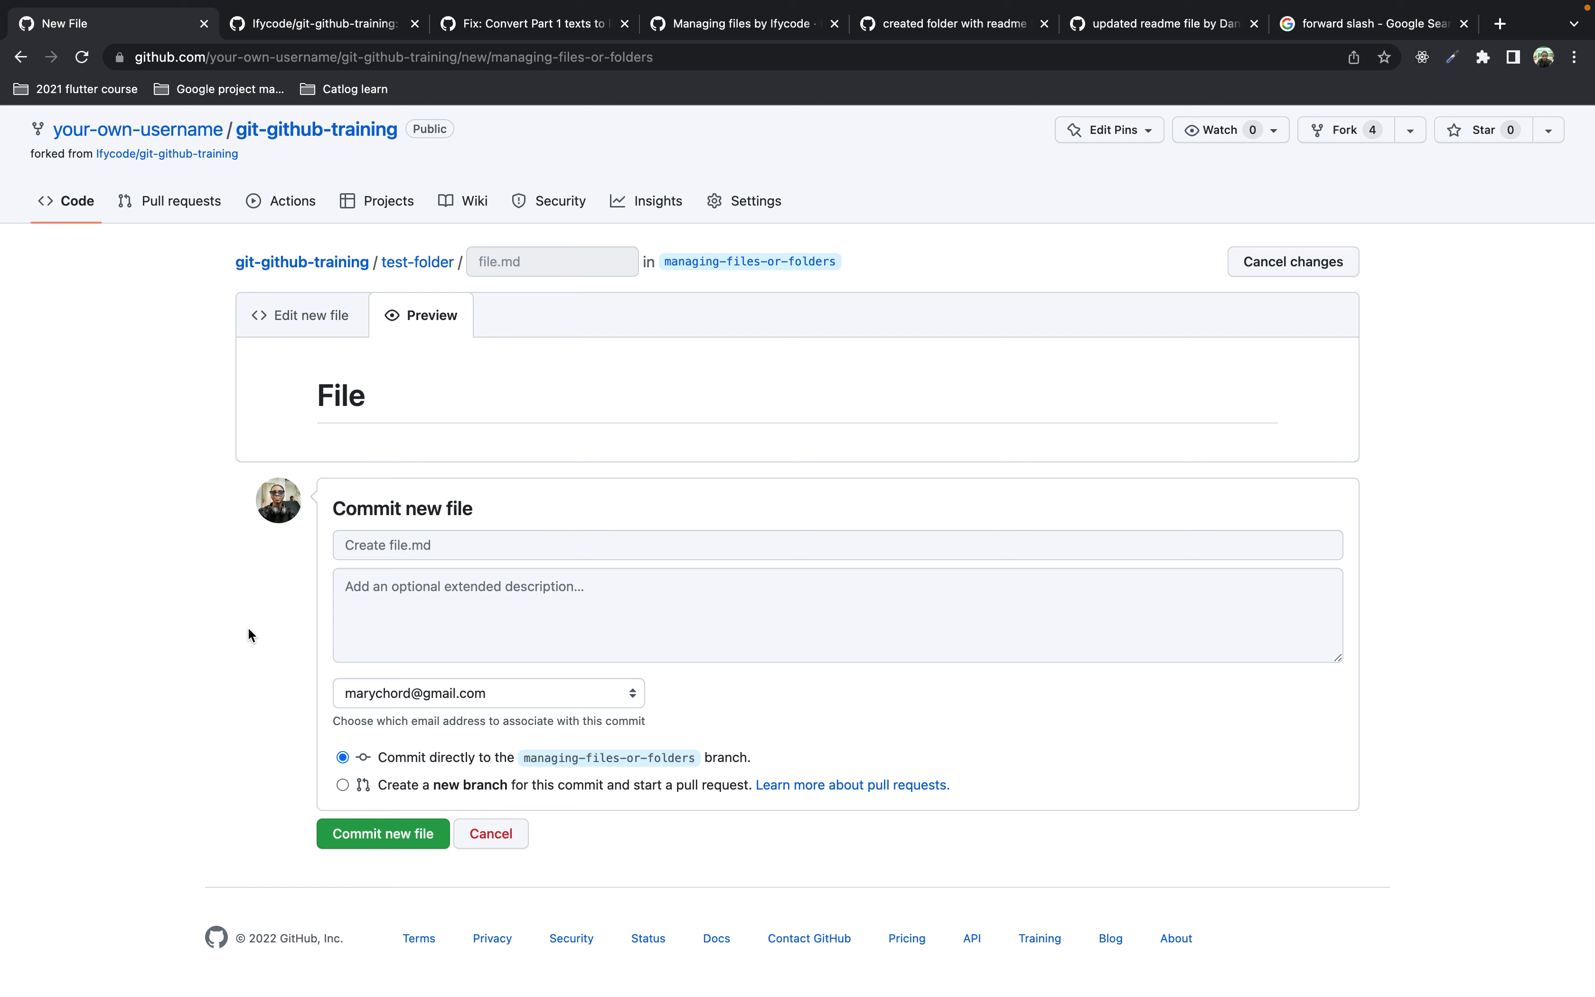
left_click(367, 835)
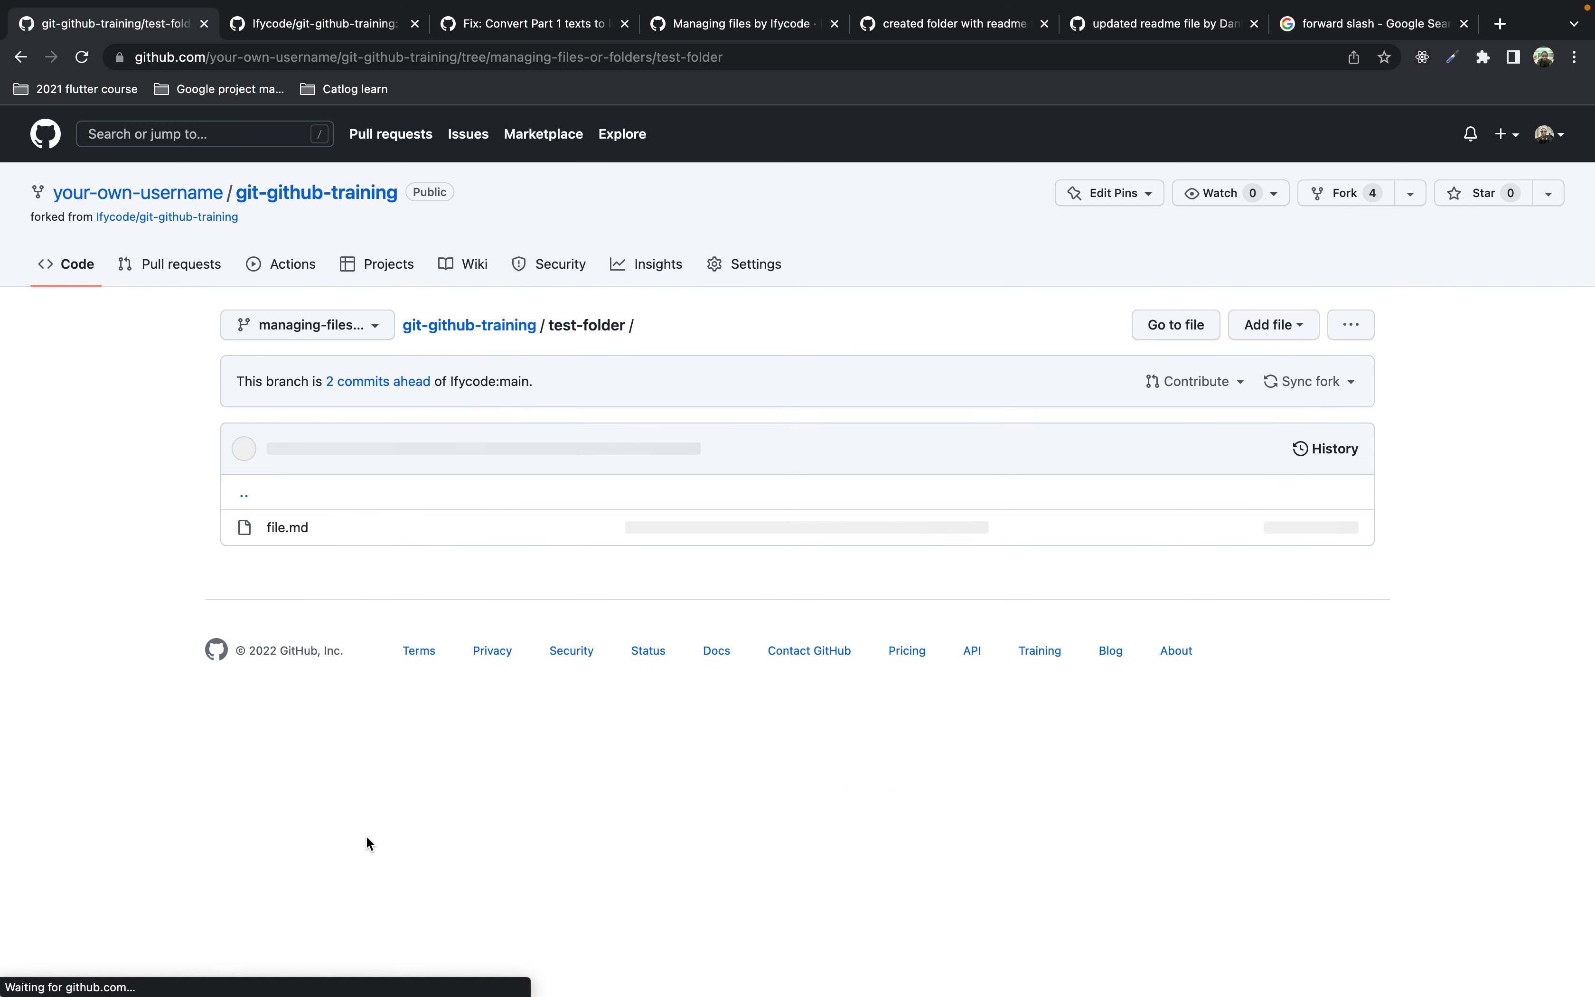
left_click(458, 324)
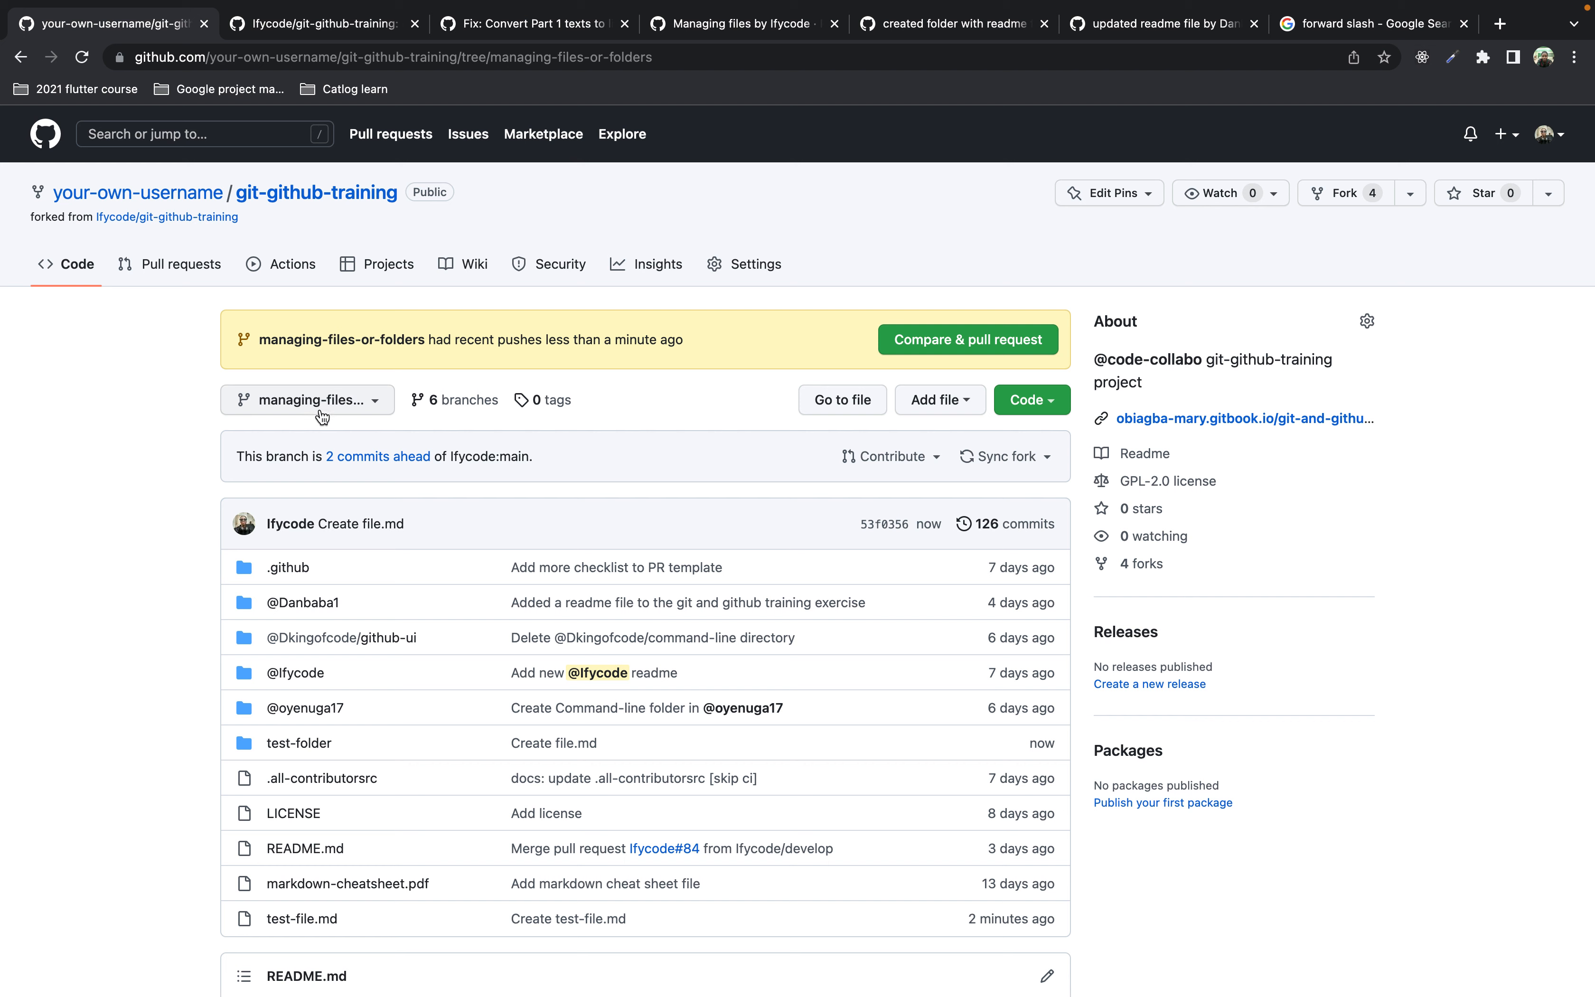
Step: Check the contents of test-folder and go back to the repository's root file list
scroll(361, 432, "down", 2)
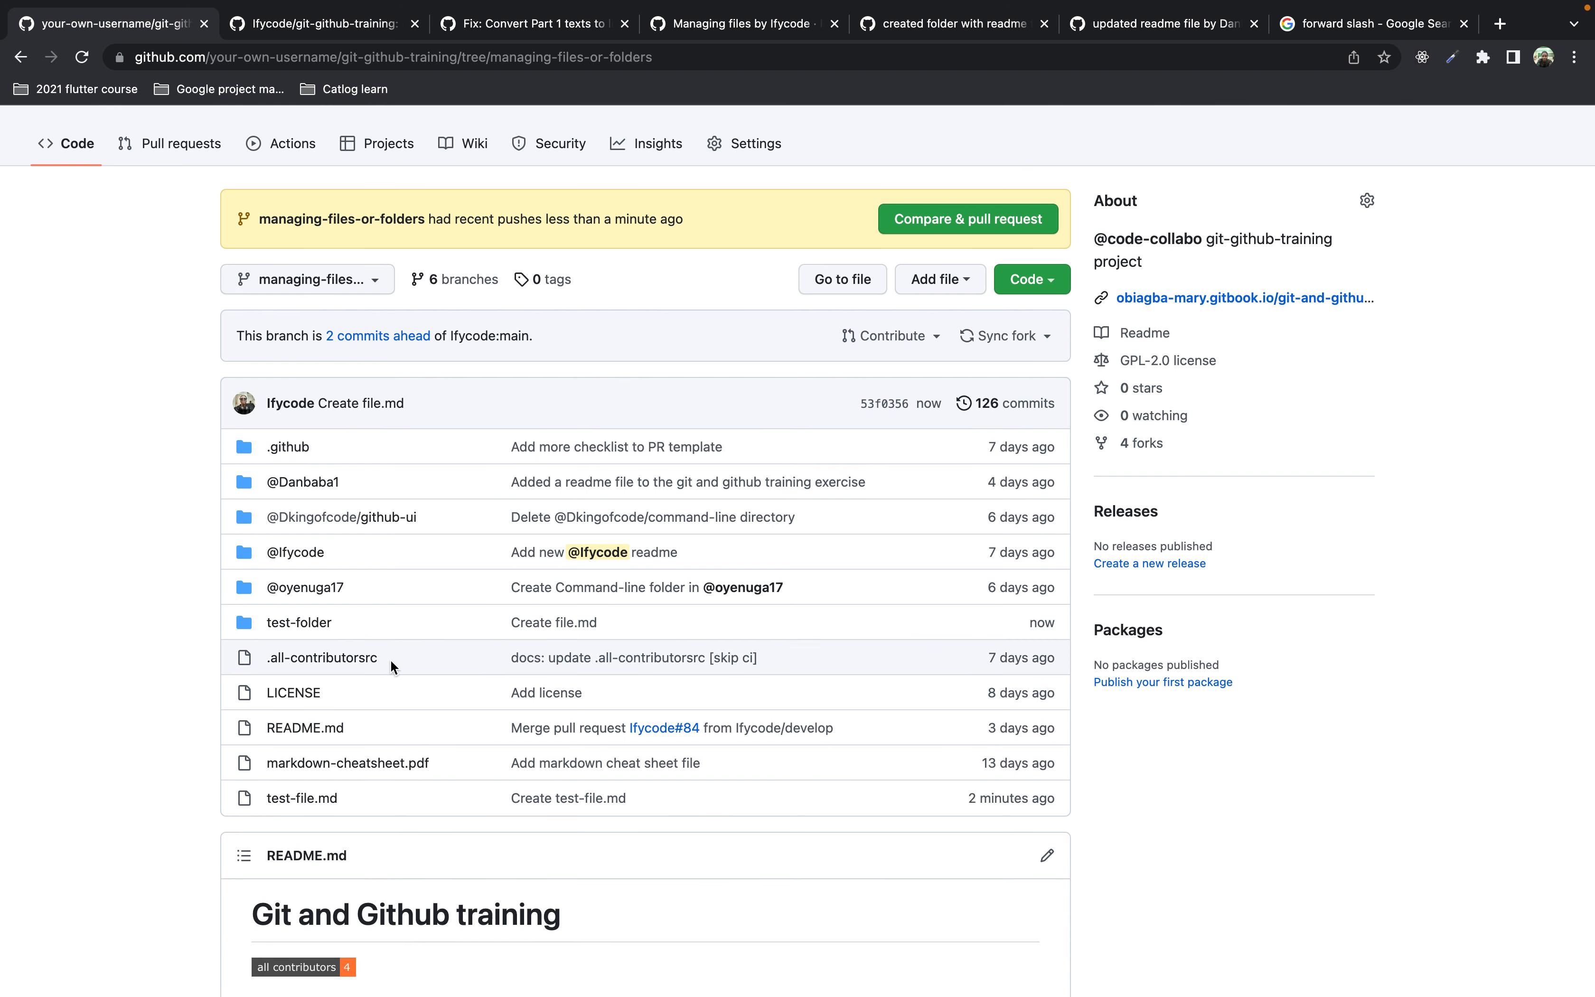
scroll(391, 659, "down", 1)
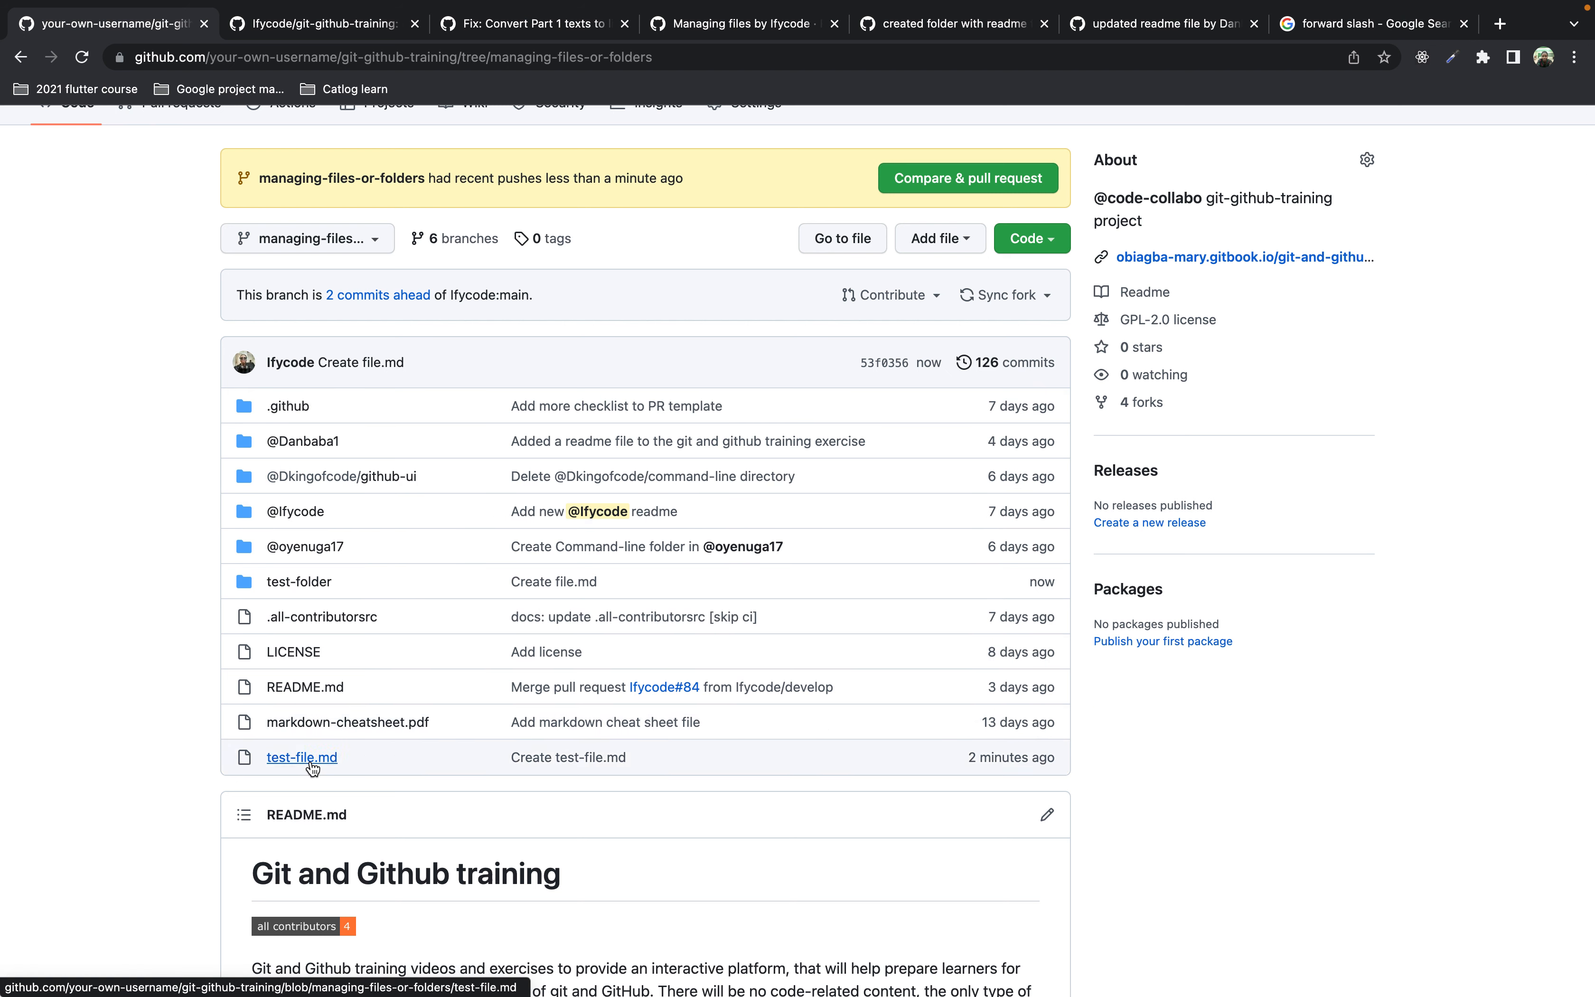
left_click(319, 583)
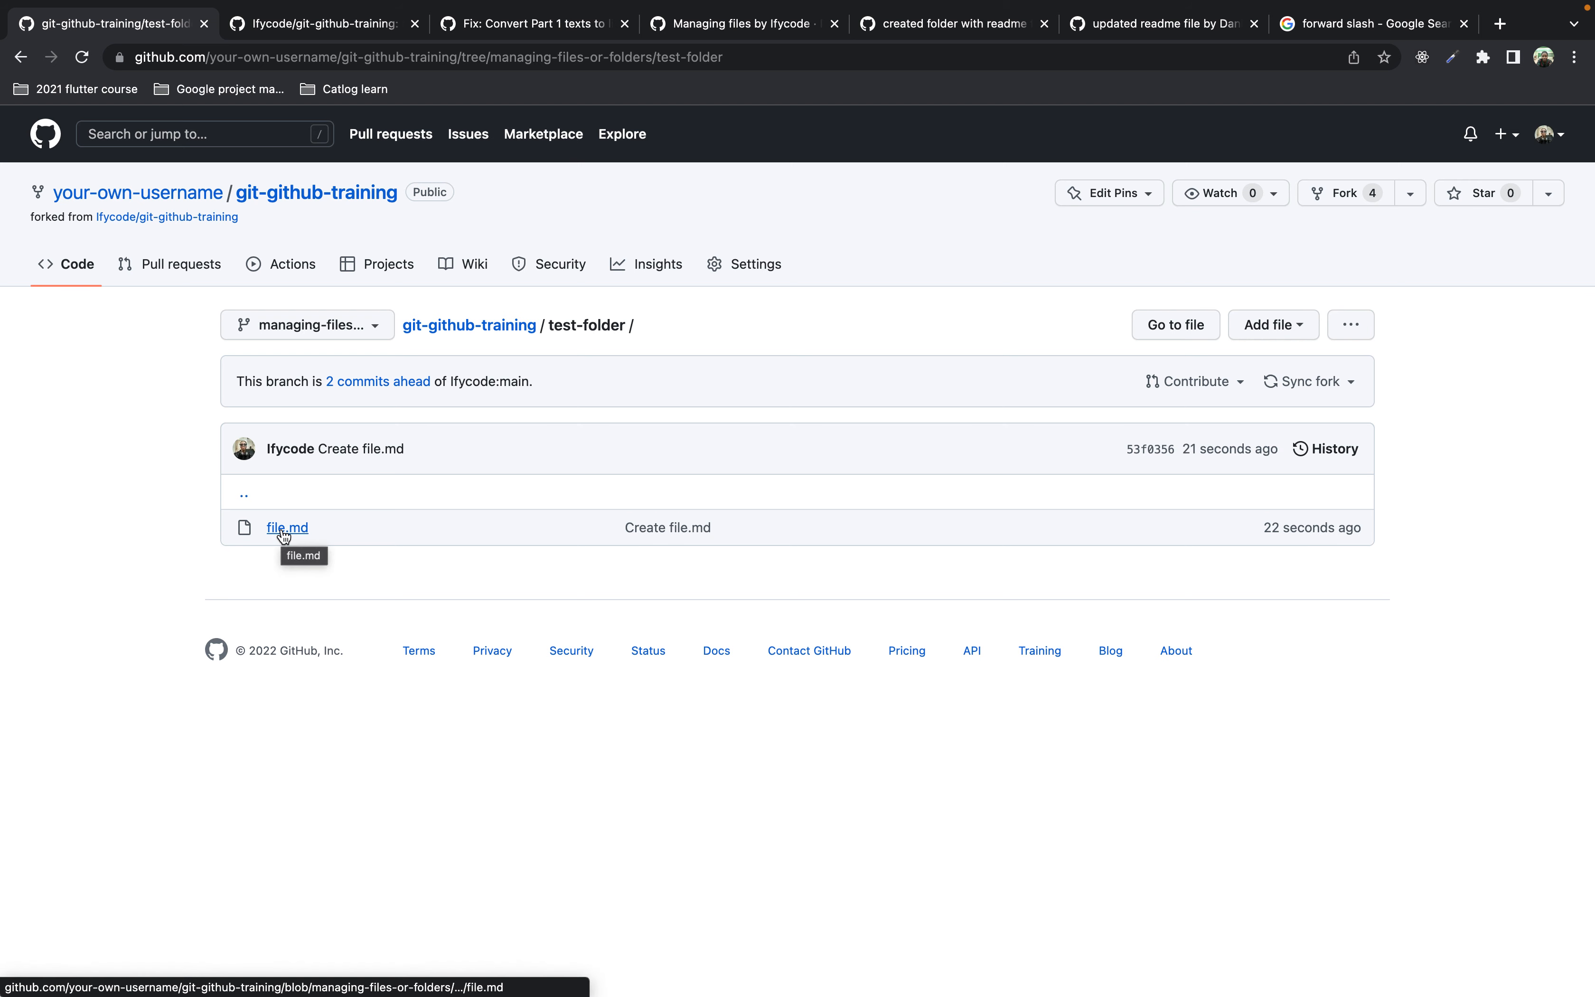
left_click(20, 58)
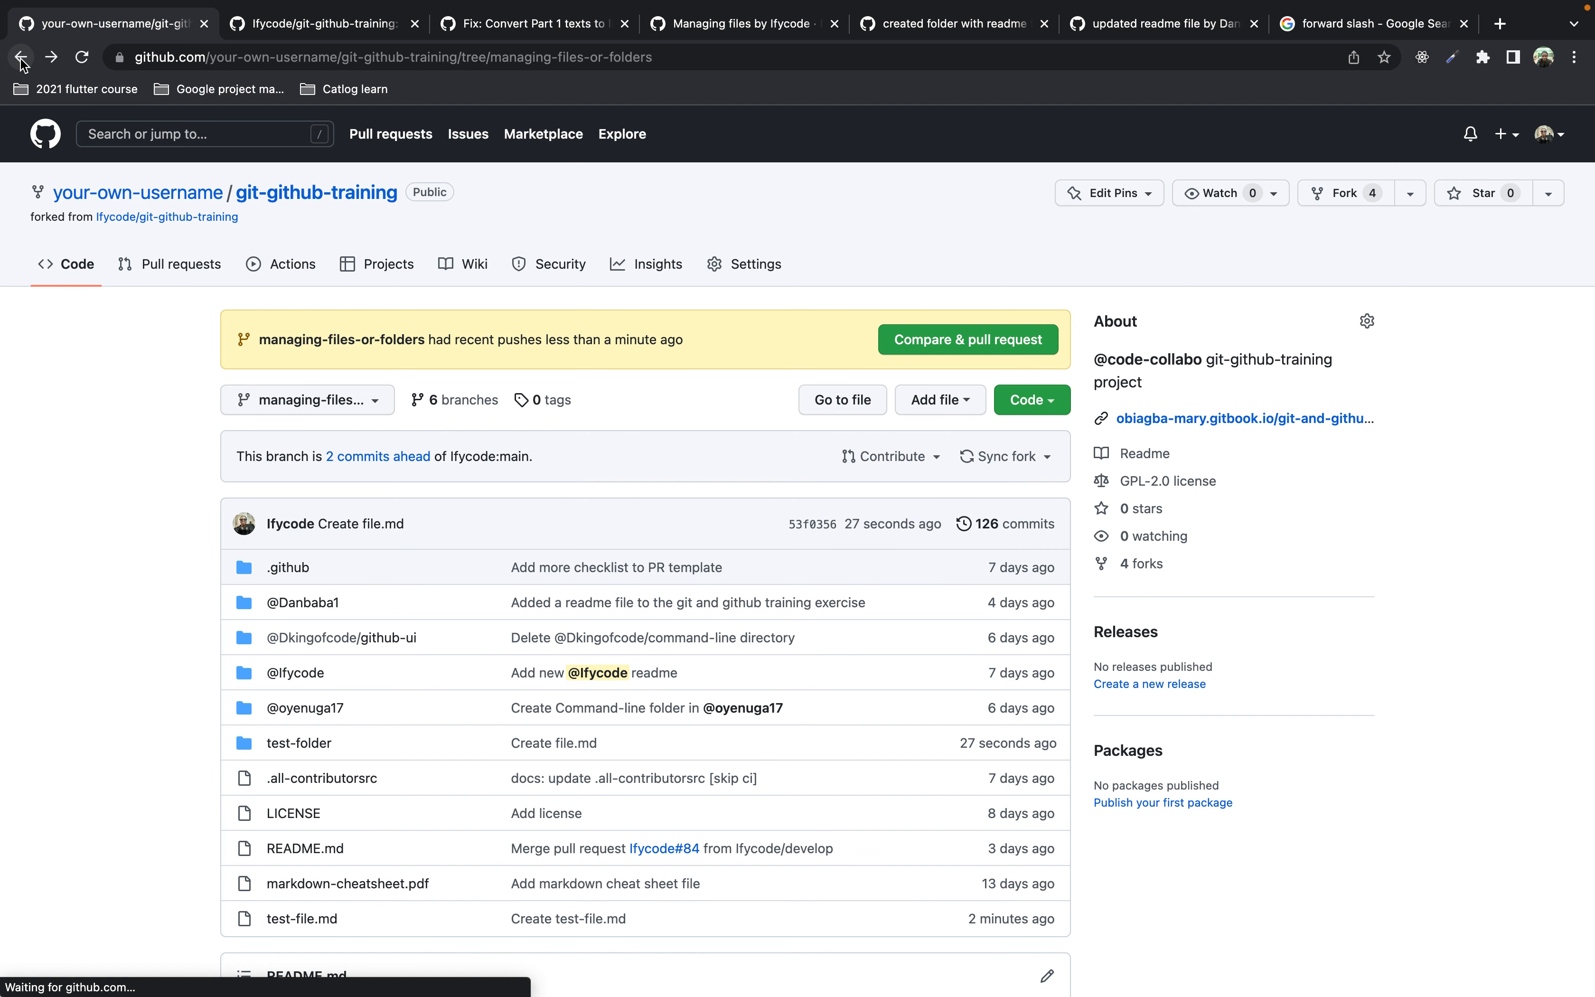
scroll(89, 466, "down", 1)
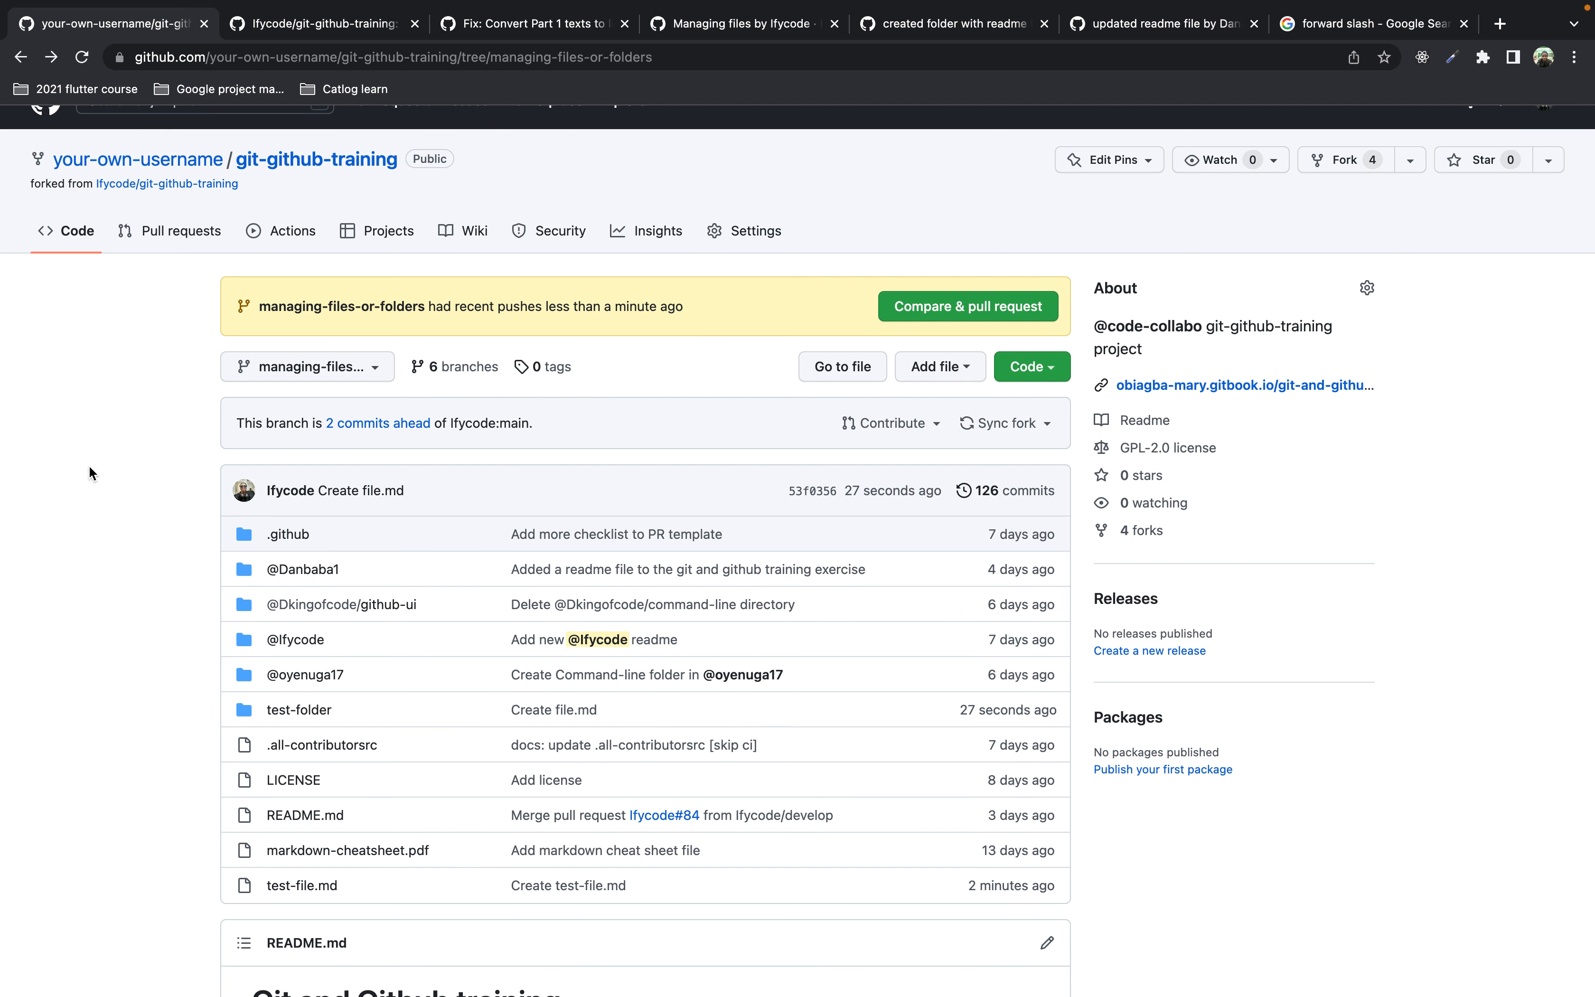
Step: Open test-file.md for editing and add the line "Simple change" directly below the "# Simple content" heading
scroll(89, 466, "down", 5)
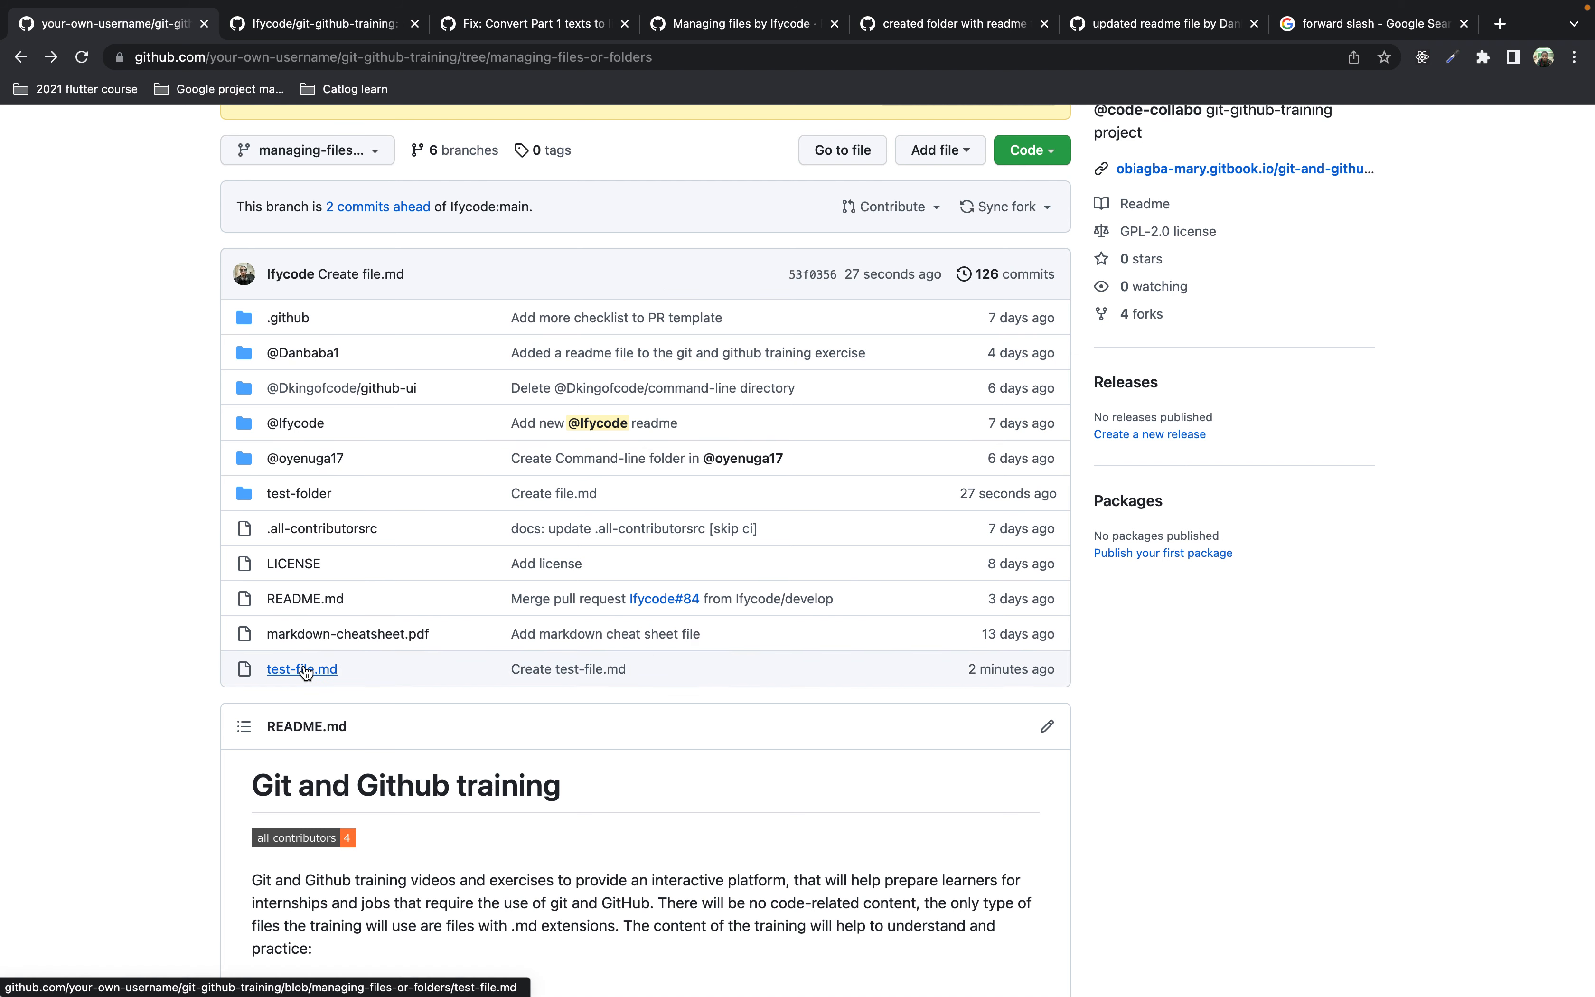
left_click(290, 676)
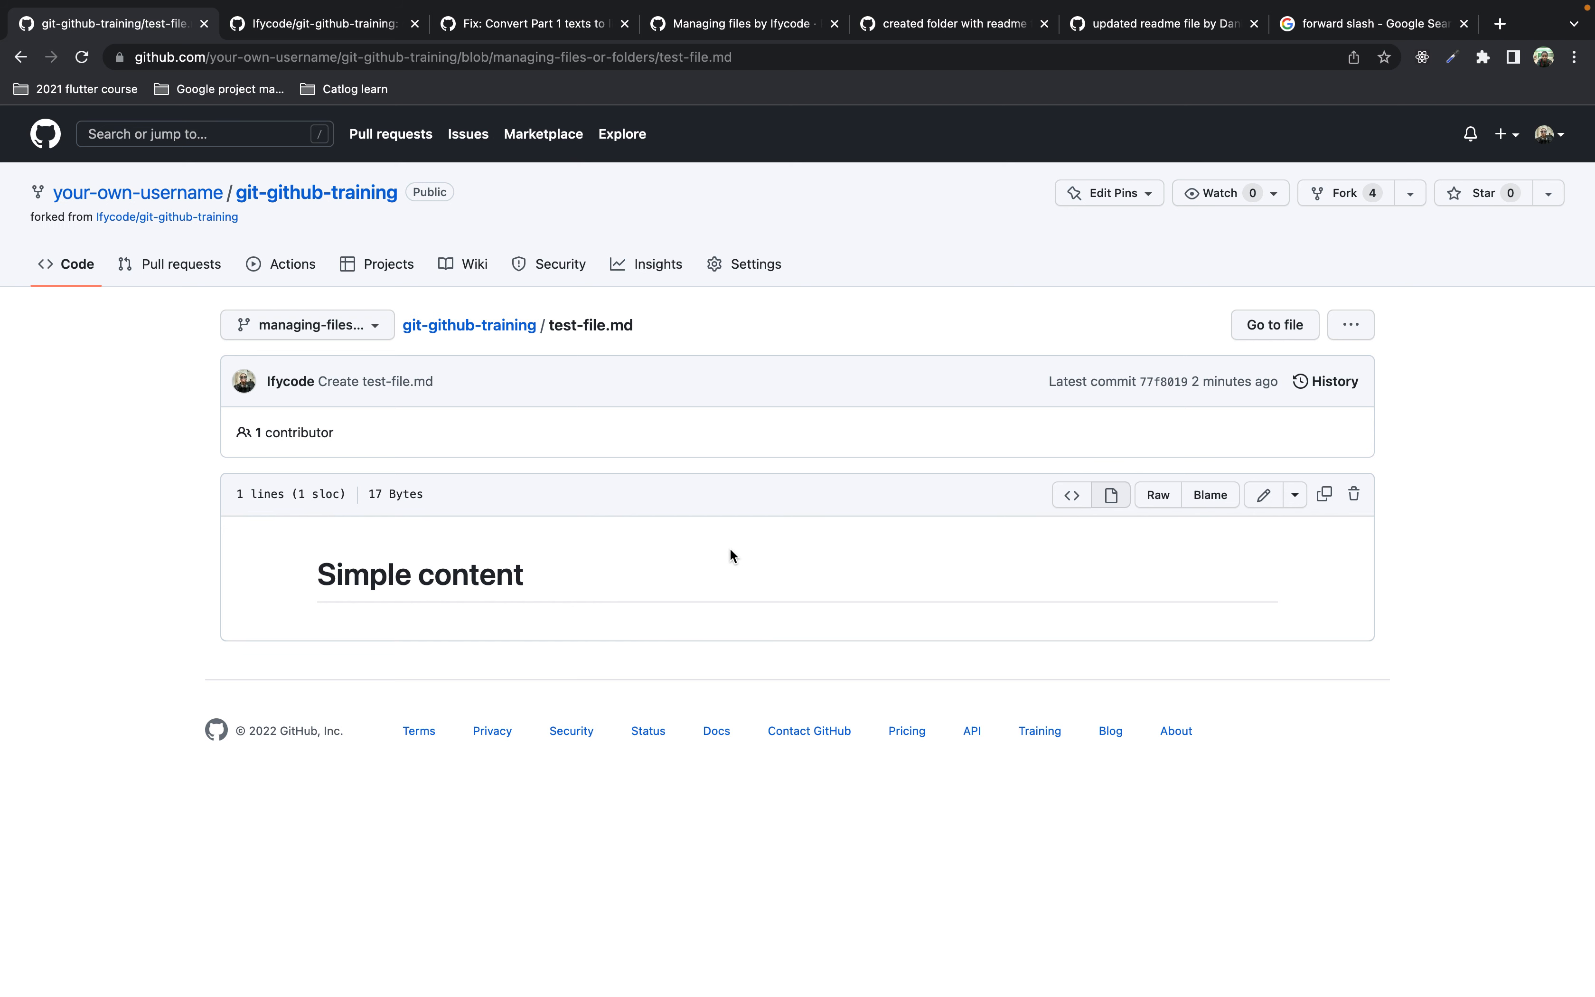
left_click(1270, 498)
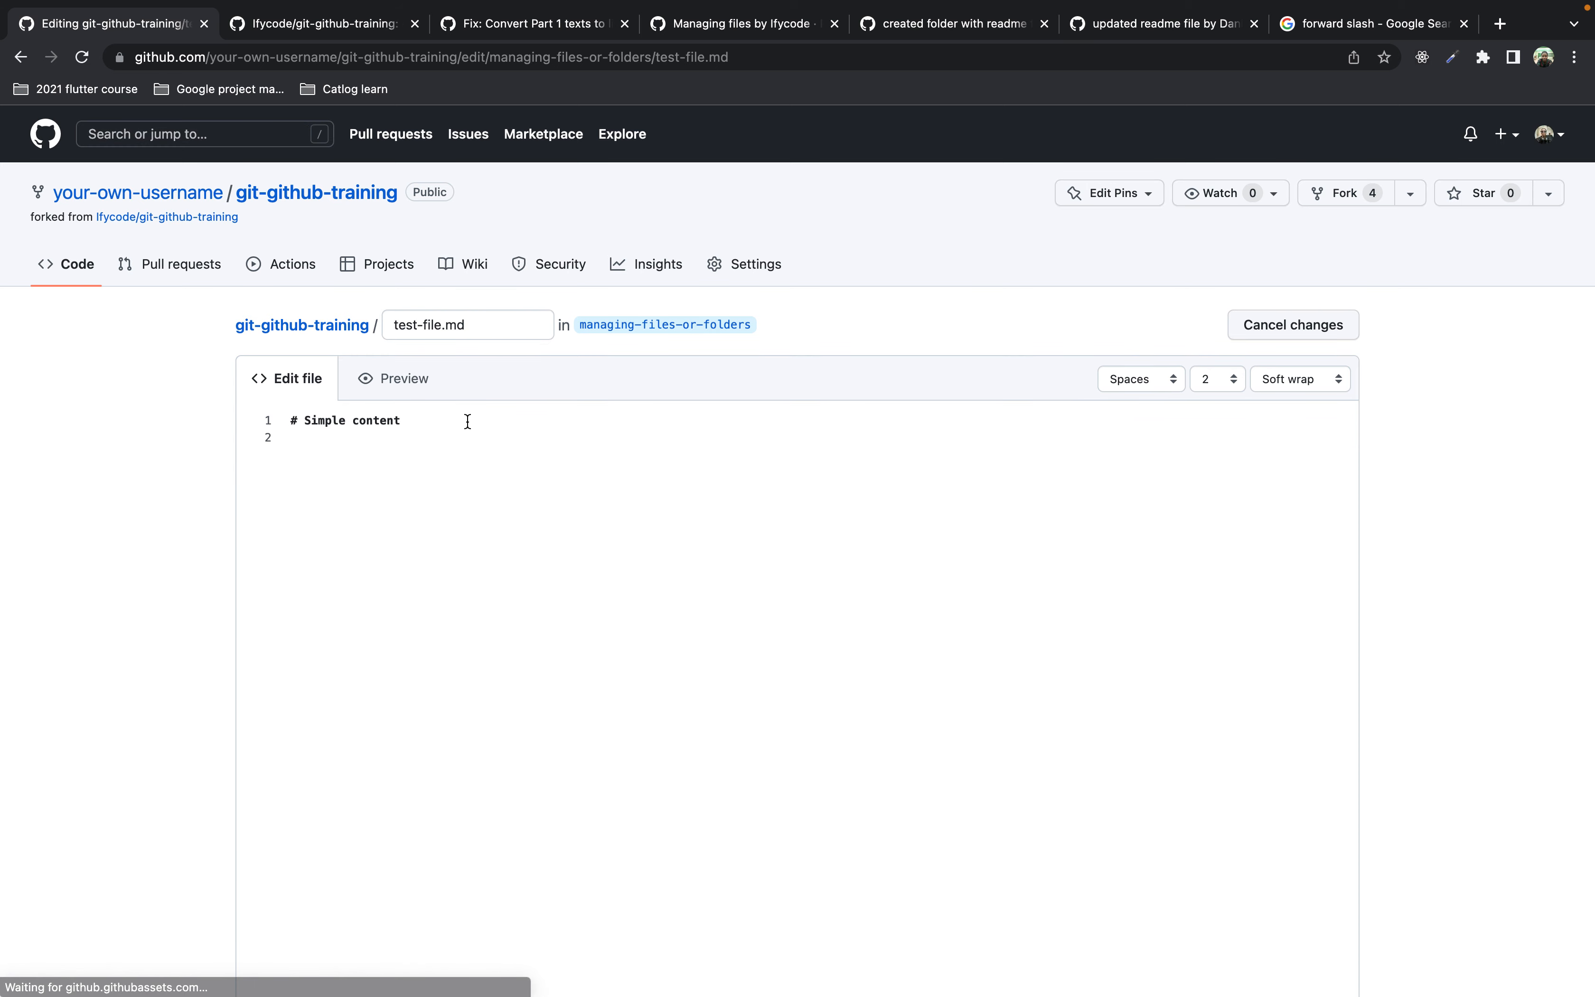
double_click(519, 426)
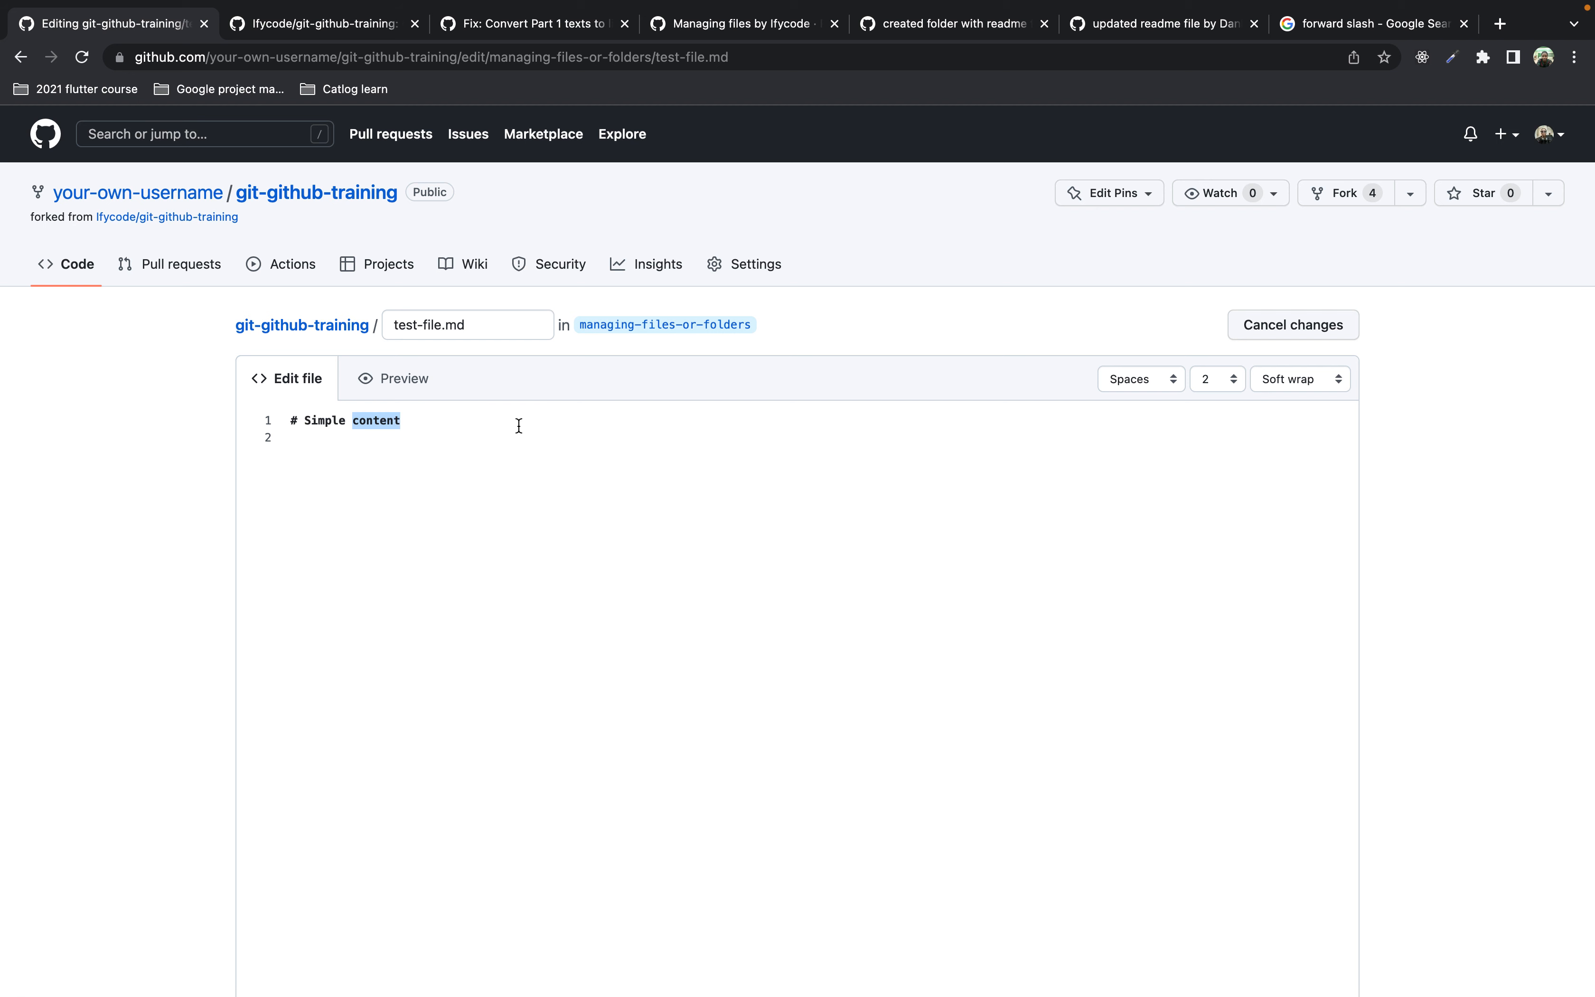
left_click(534, 415)
key("Return")
type("Simple change")
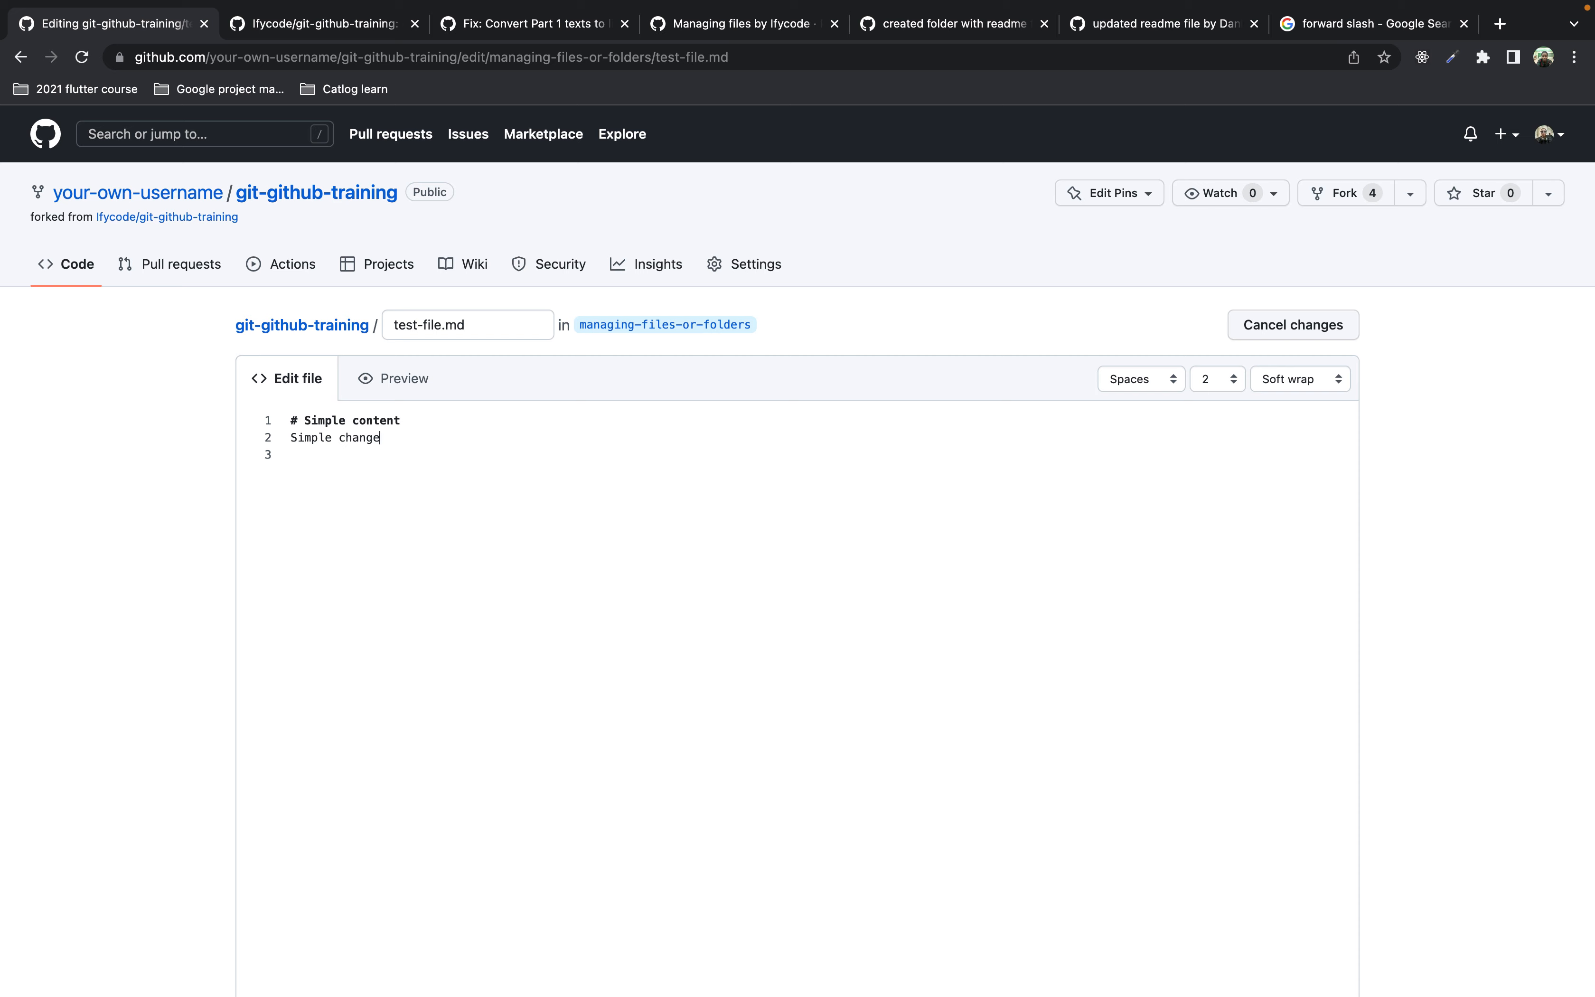
Step: Preview the edited test-file.md, commit it directly to the managing-files-or-folders branch, and return to the repository root
left_click(417, 394)
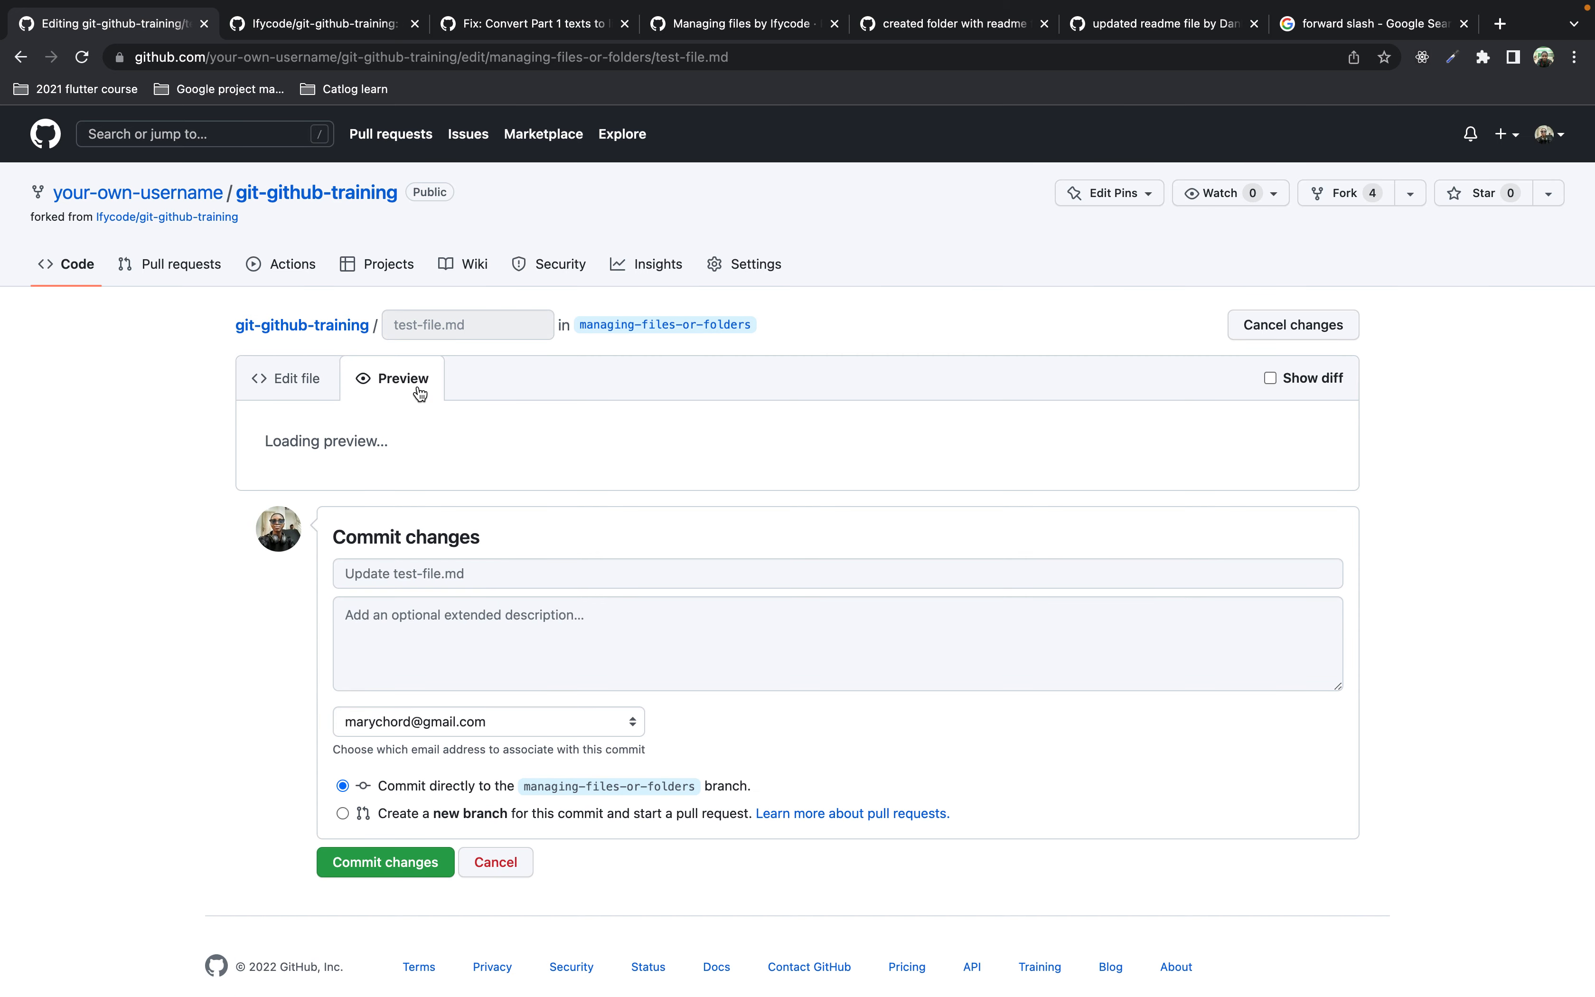
scroll(420, 392, "down", 3)
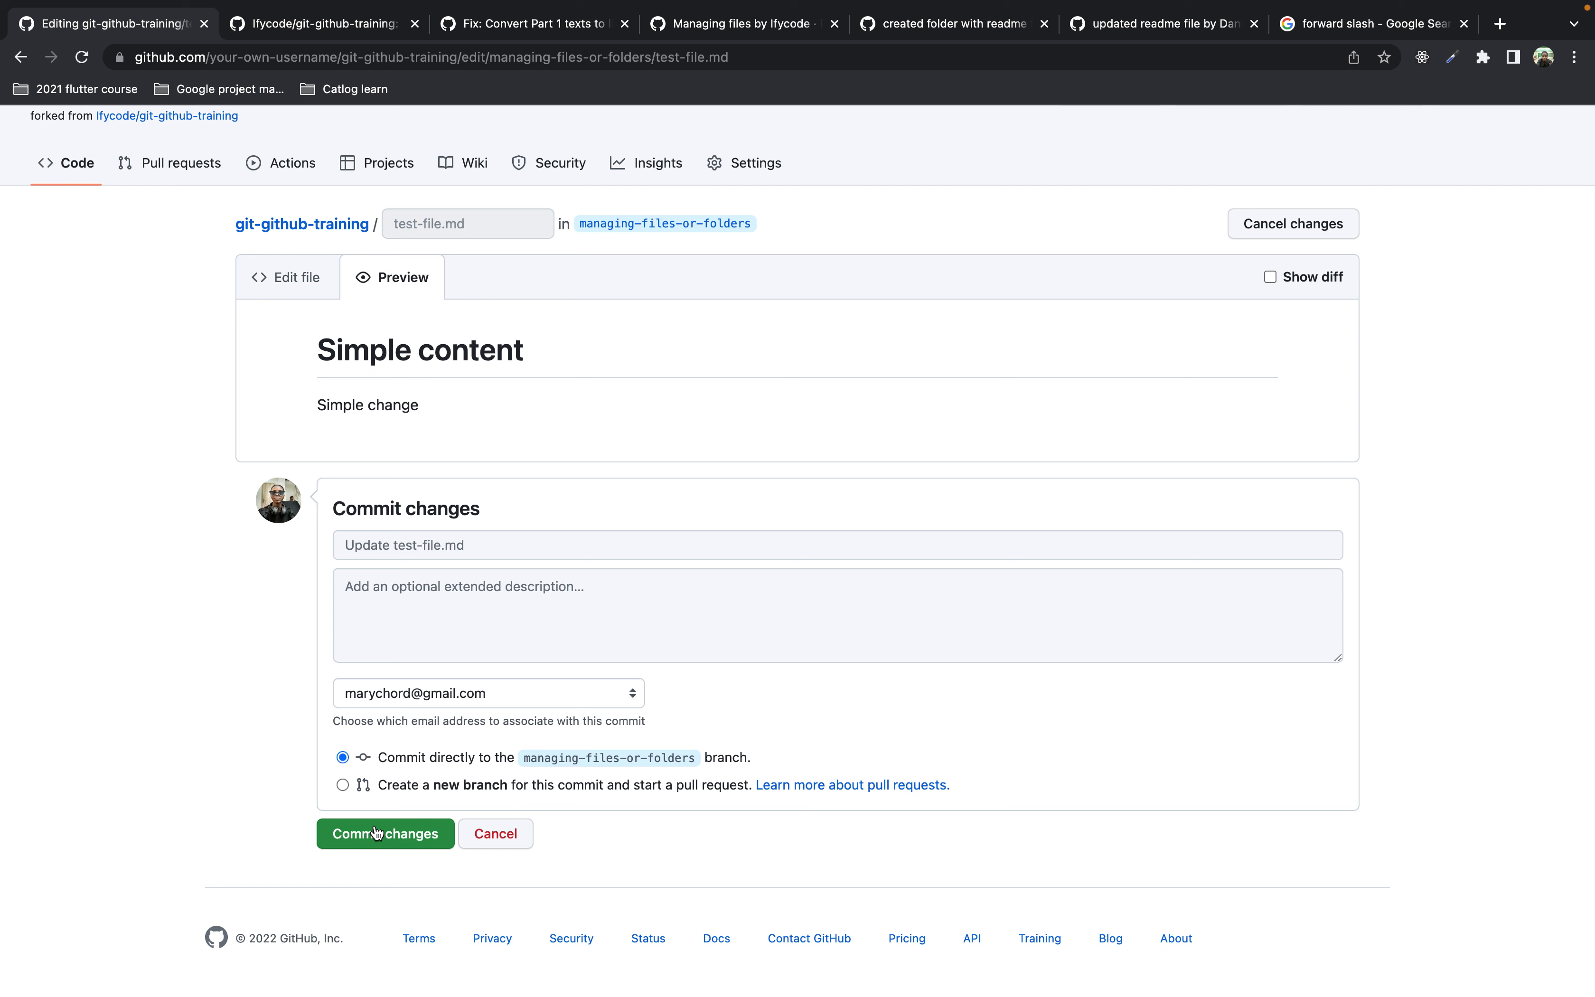
left_click(376, 832)
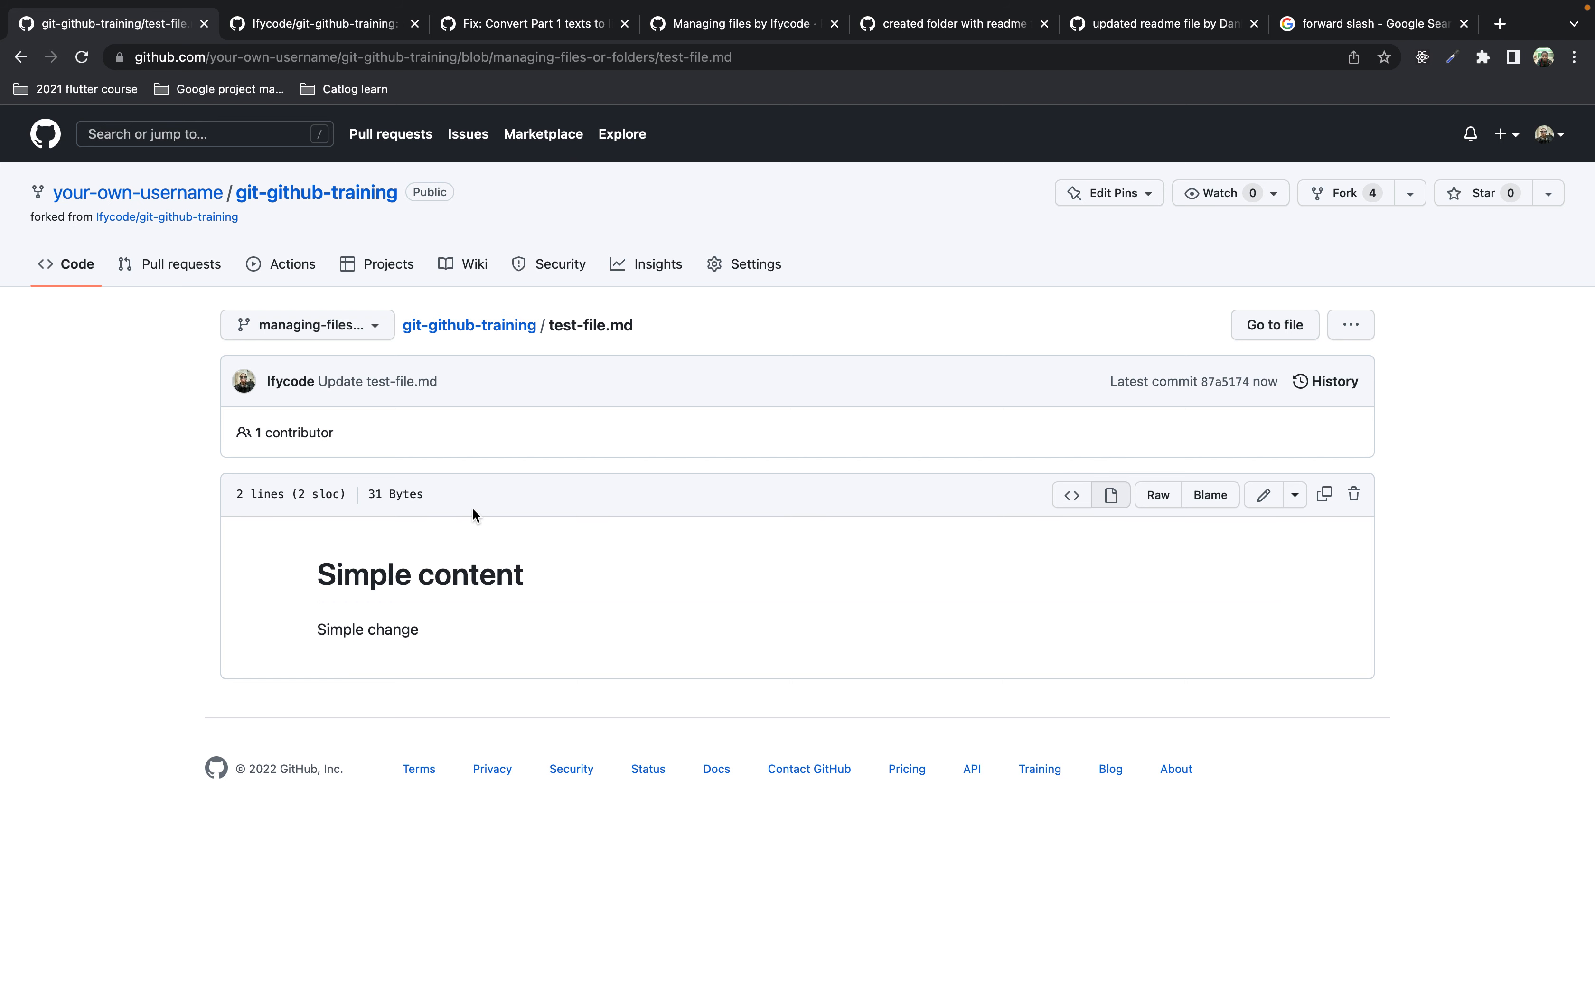
left_click(460, 327)
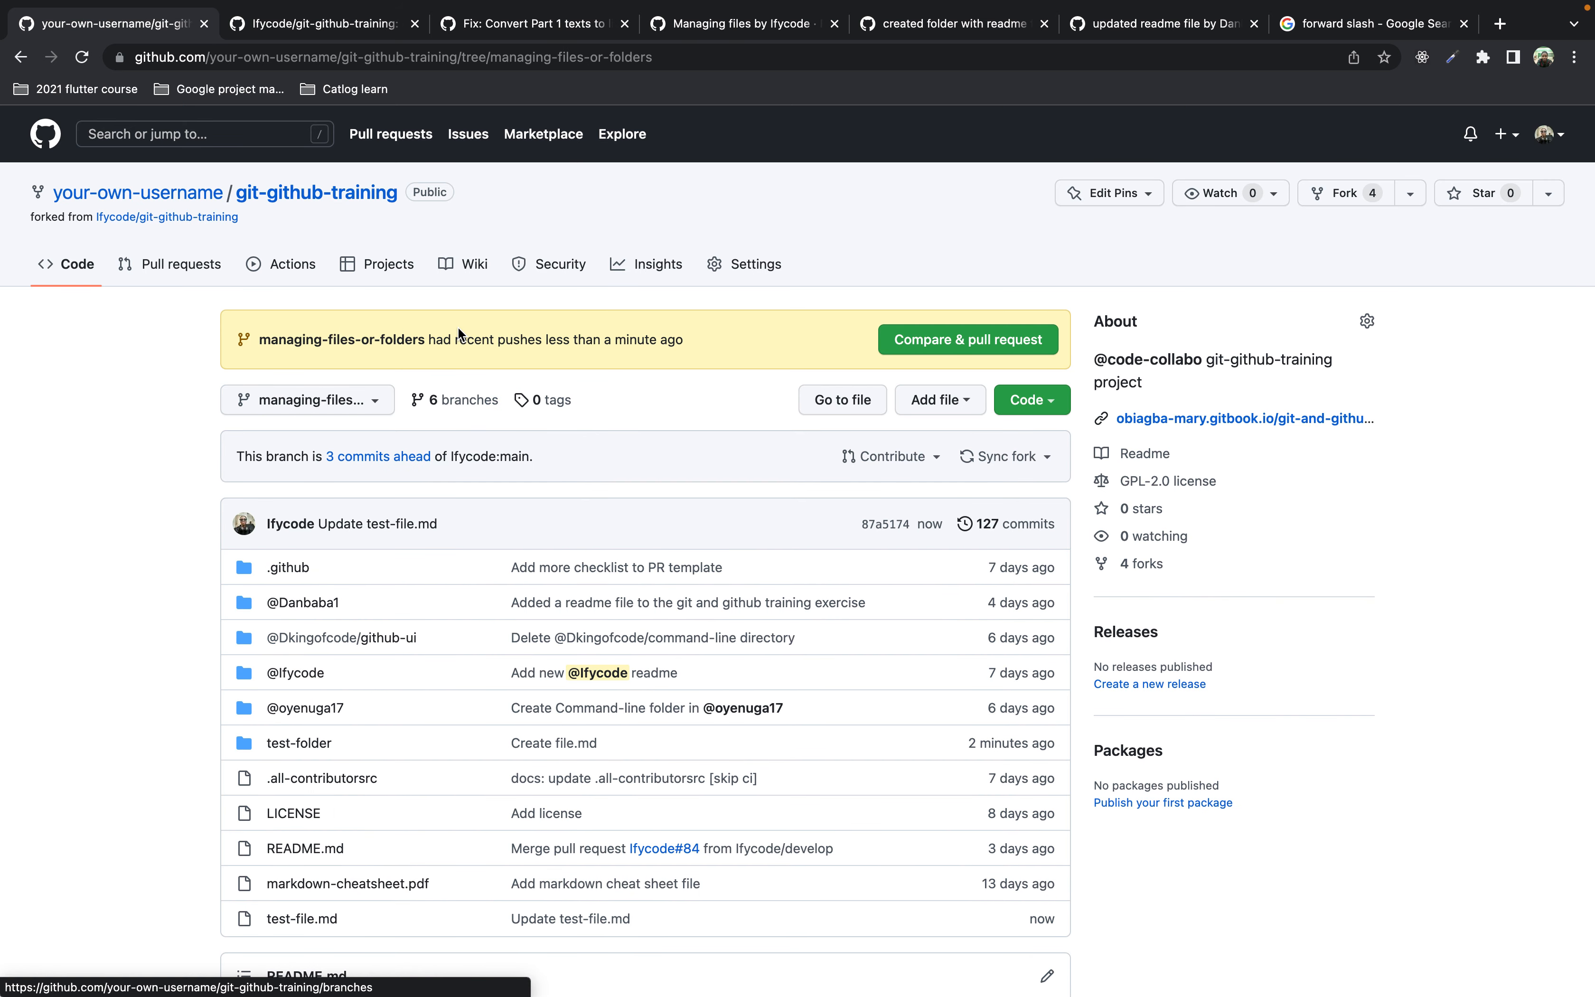
Step: Delete test-file.md and commit the deletion directly to the managing-files-or-folders branch with the default commit message
scroll(460, 331, "down", 5)
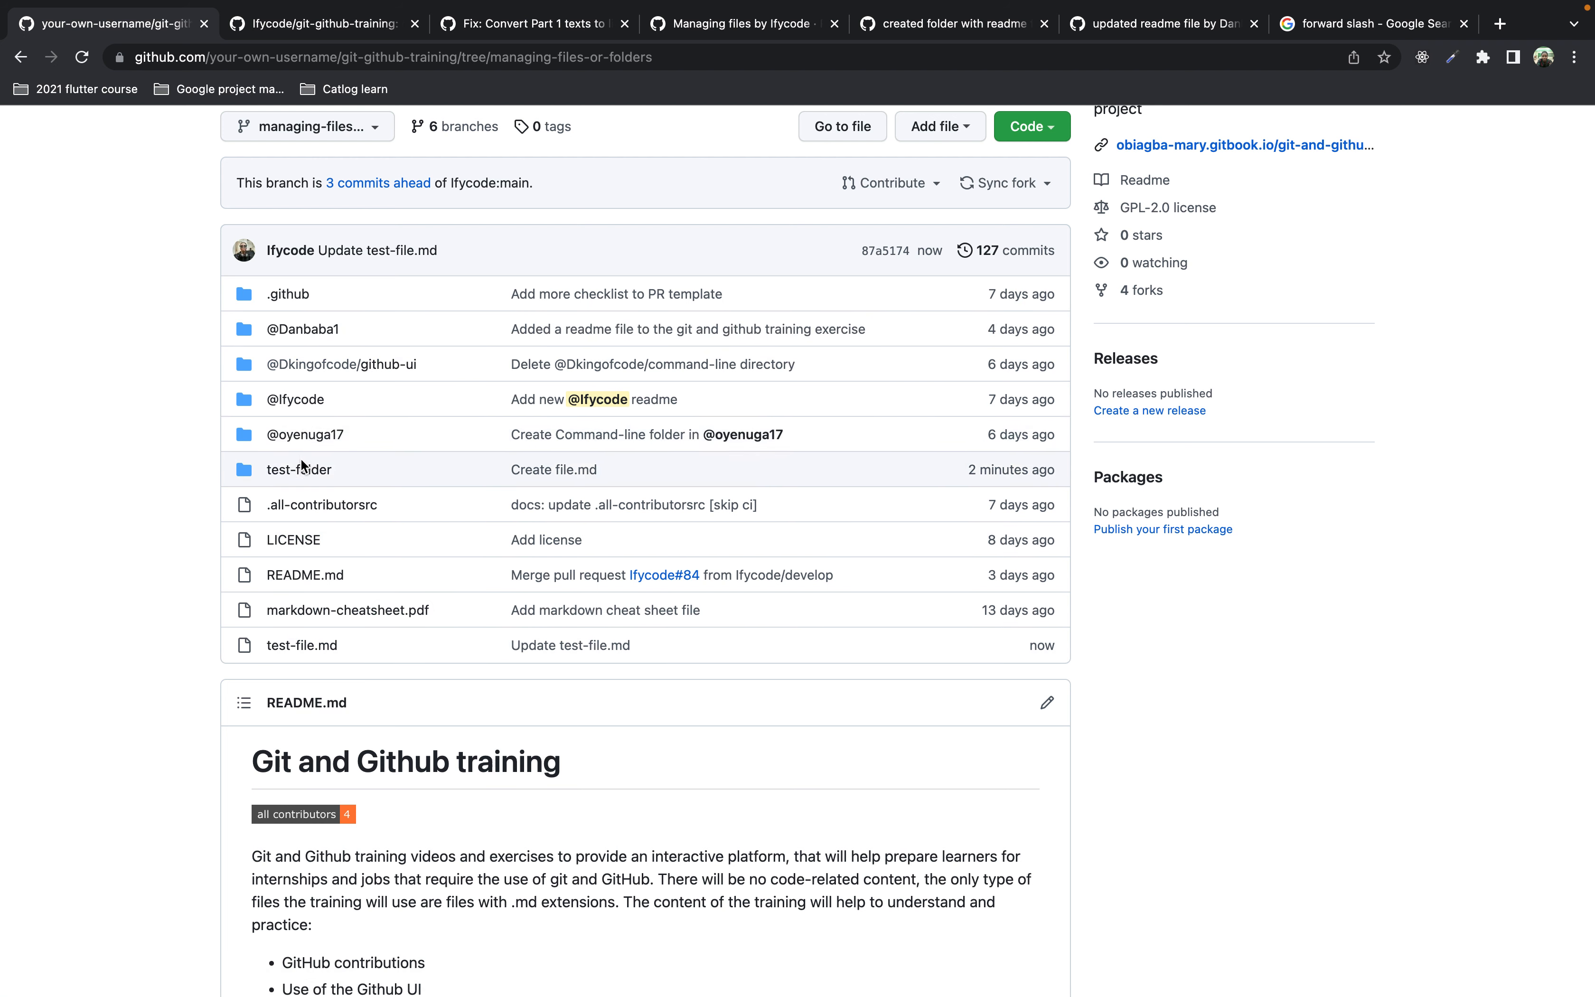
left_click(307, 650)
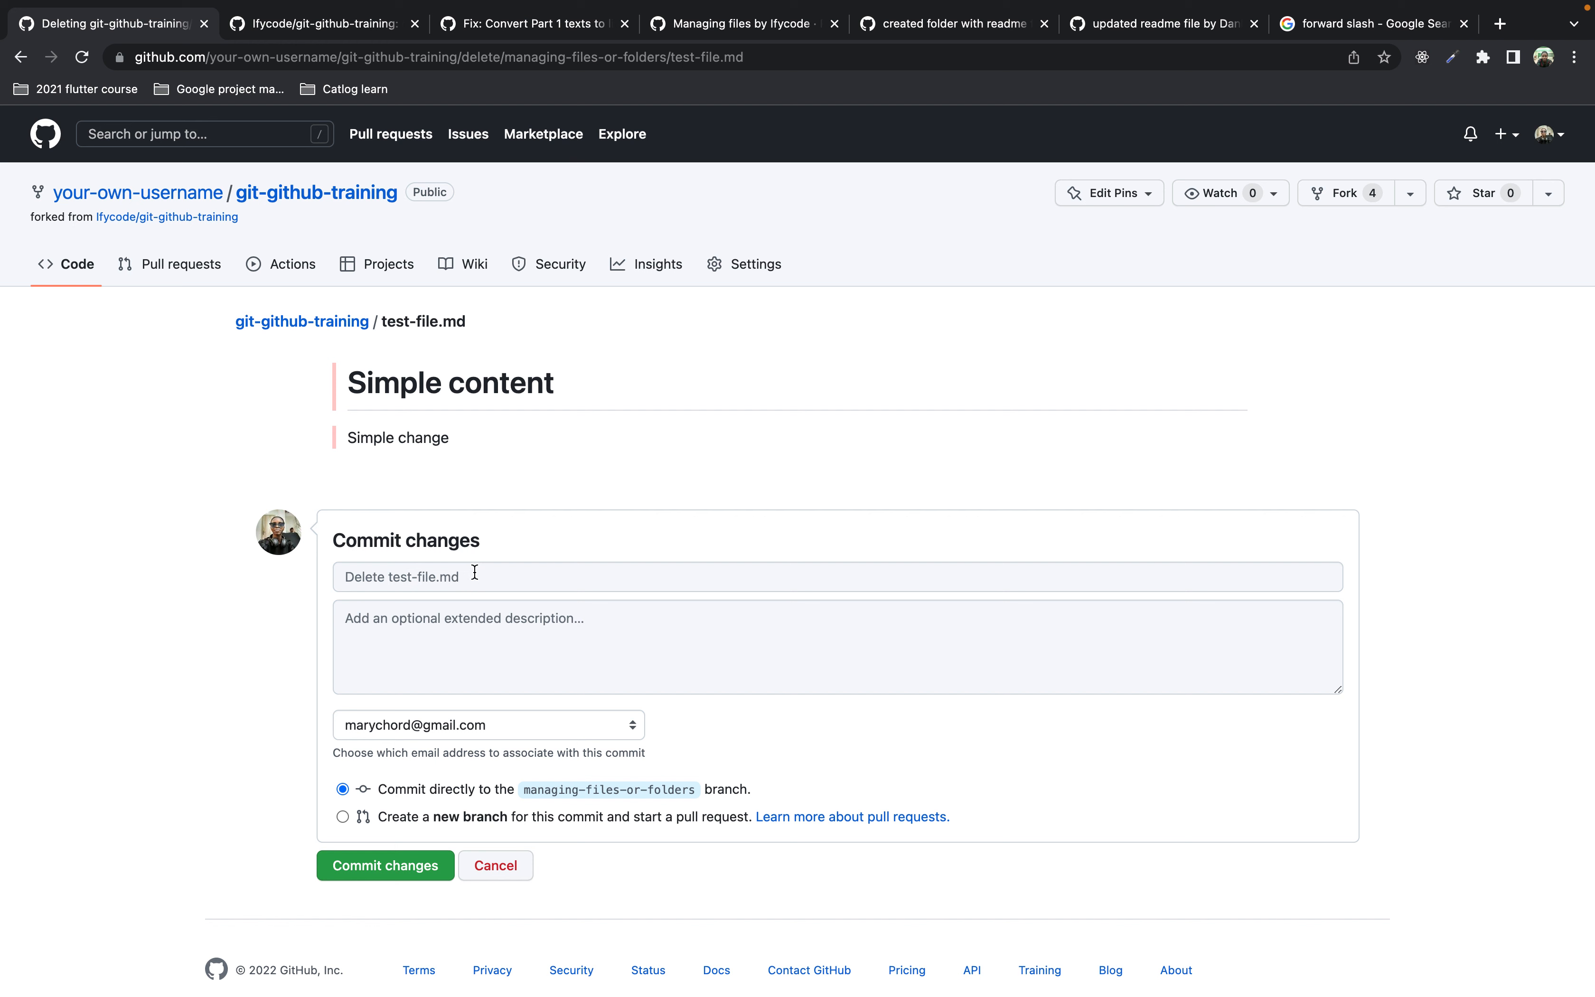
left_click(495, 573)
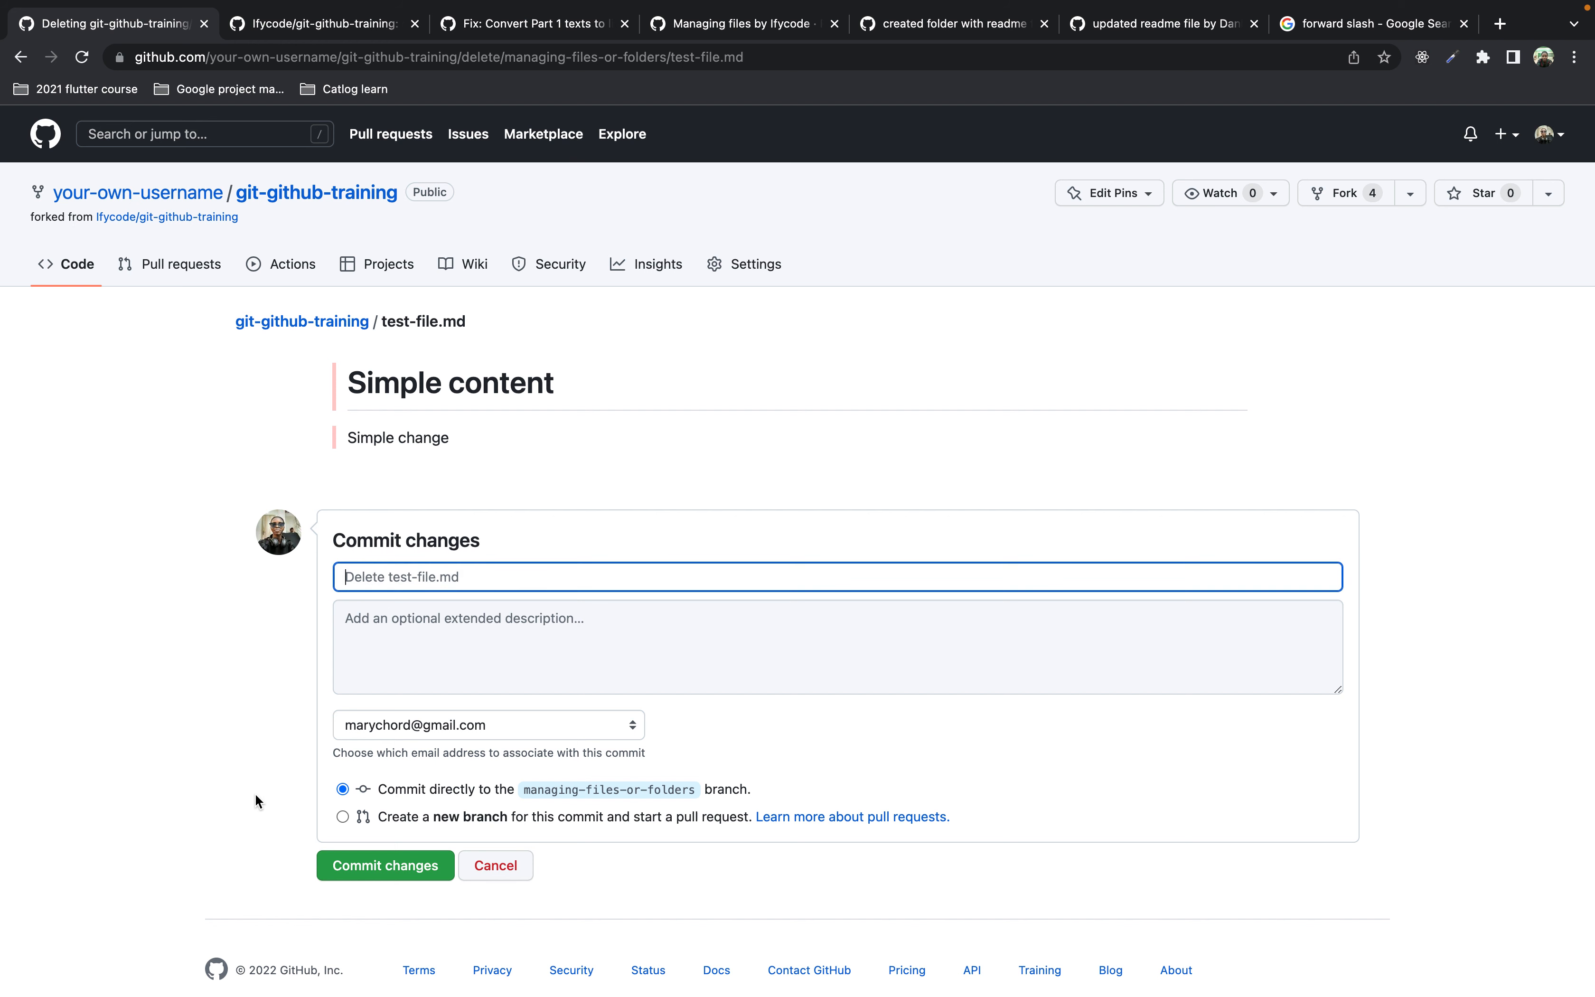
left_click(332, 859)
Step: Look at file.md inside test-folder, checking its page for file options, and go back to the repository root
scroll(302, 932, "down", 2)
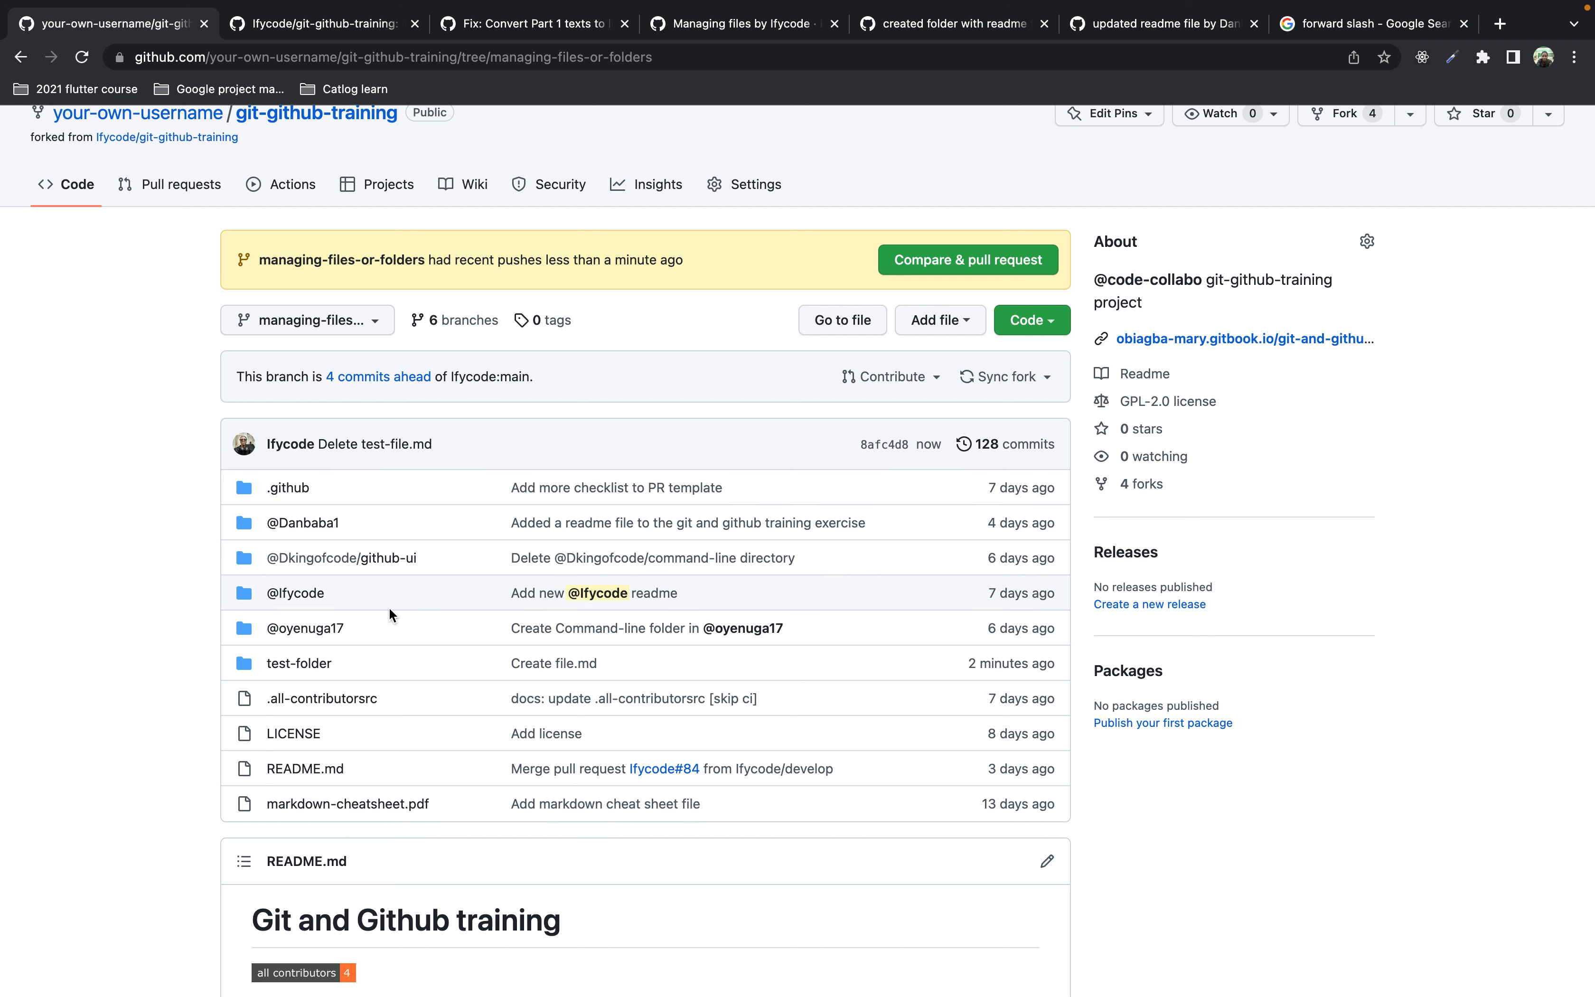
left_click(299, 663)
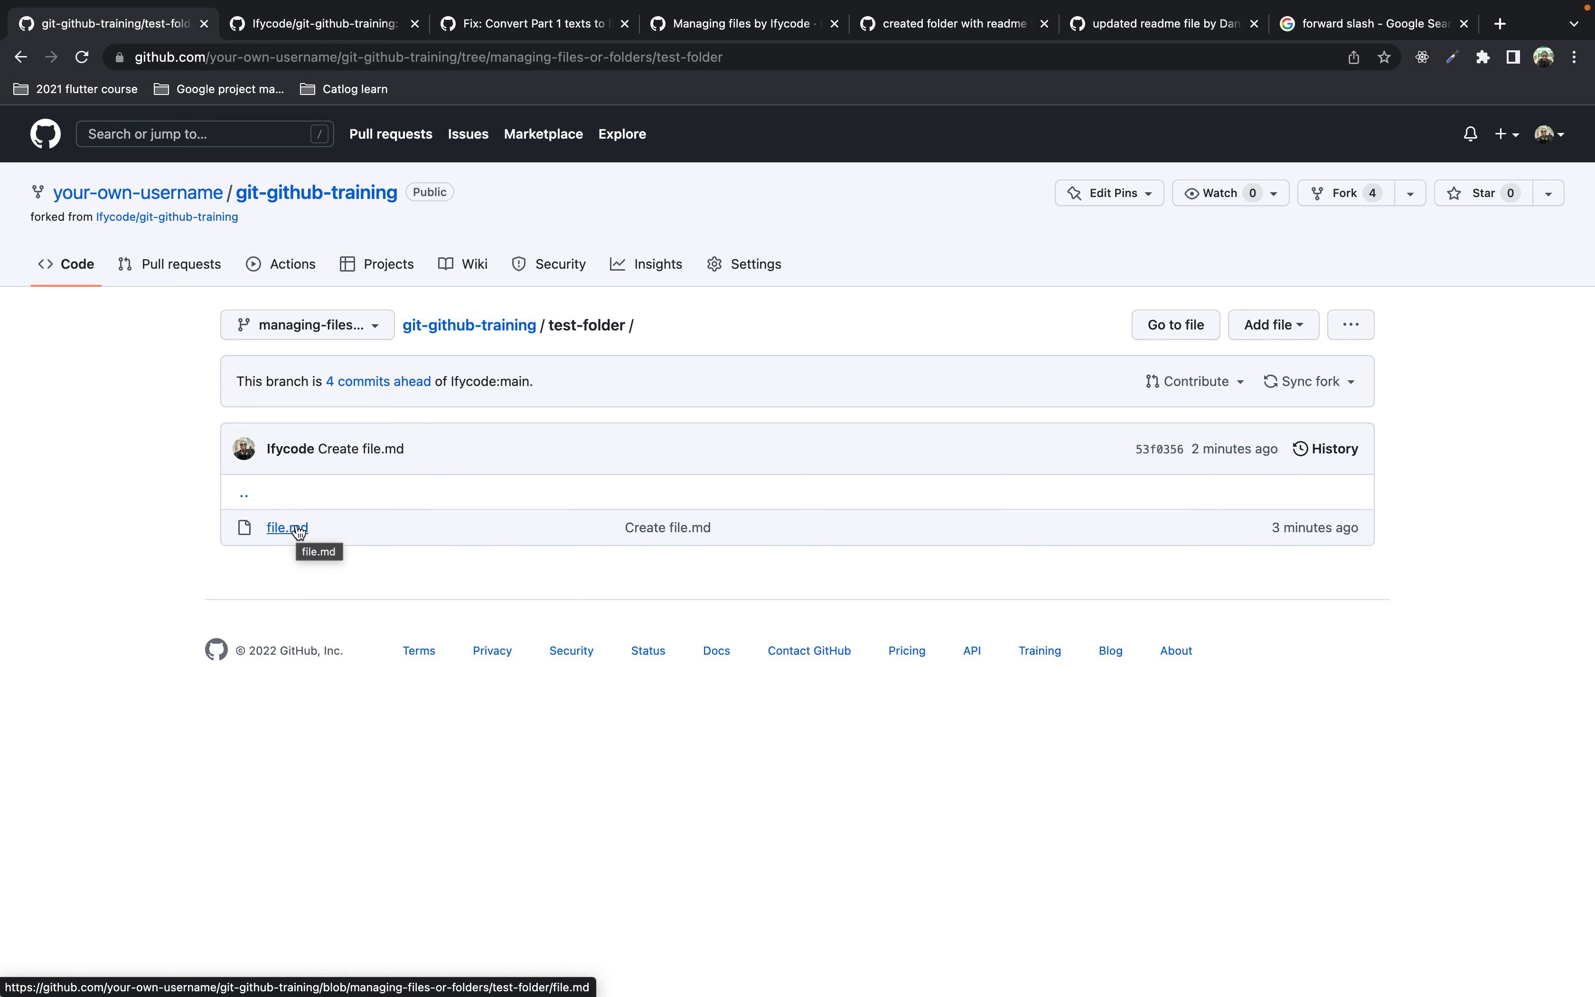
left_click(287, 528)
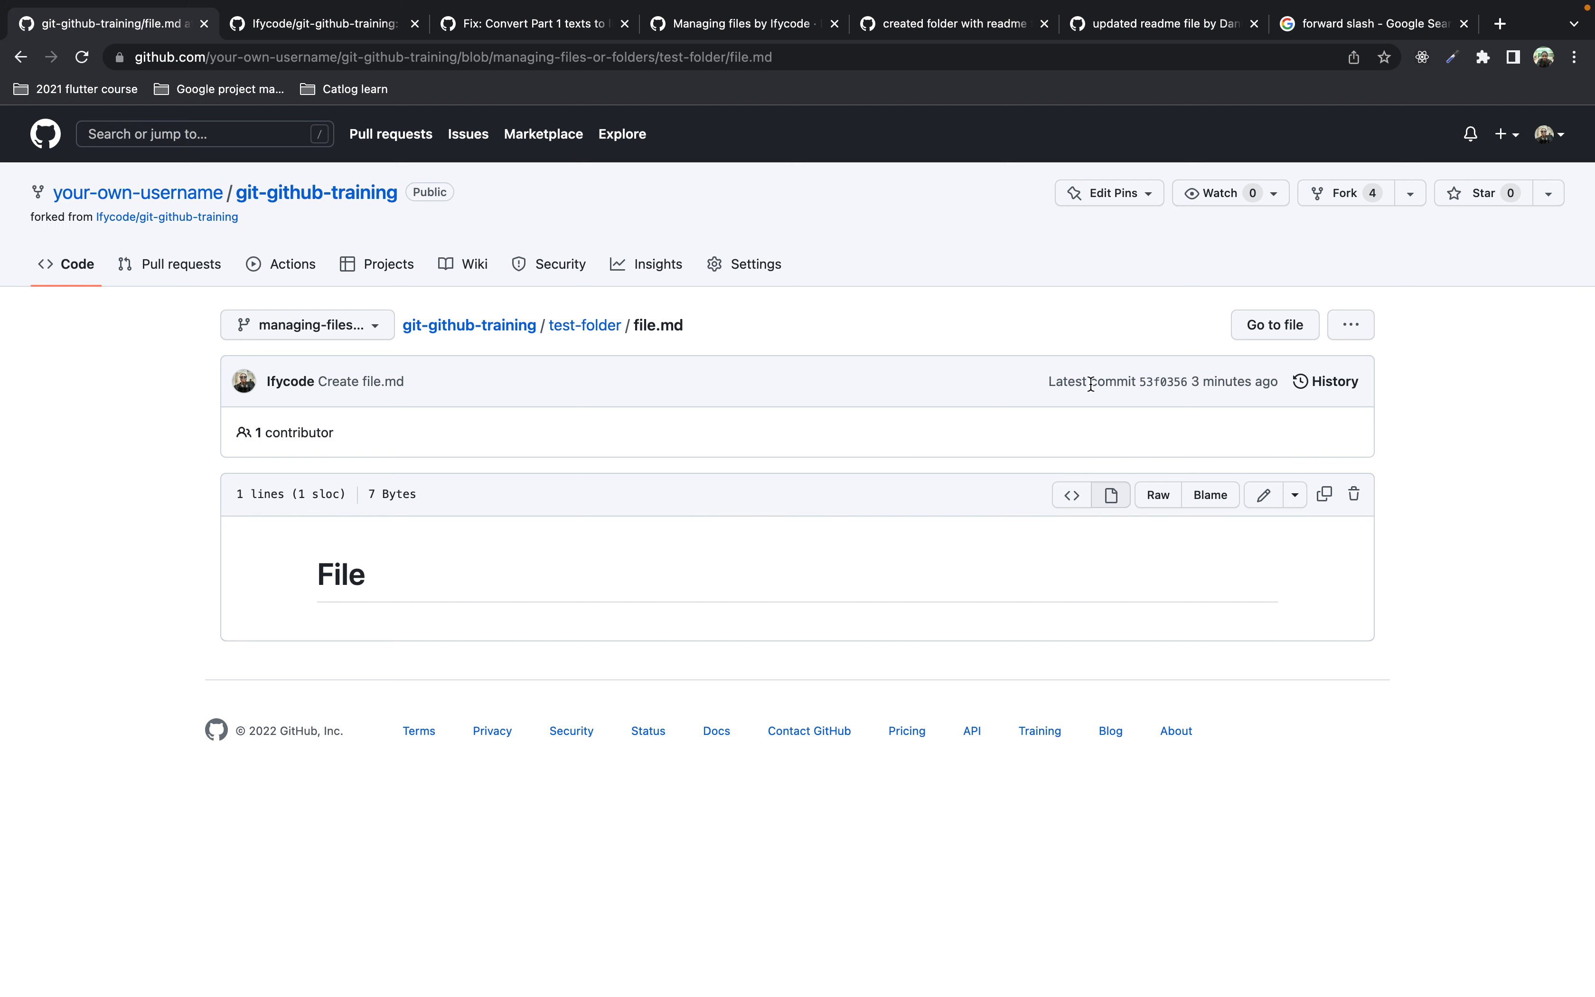
left_click(22, 58)
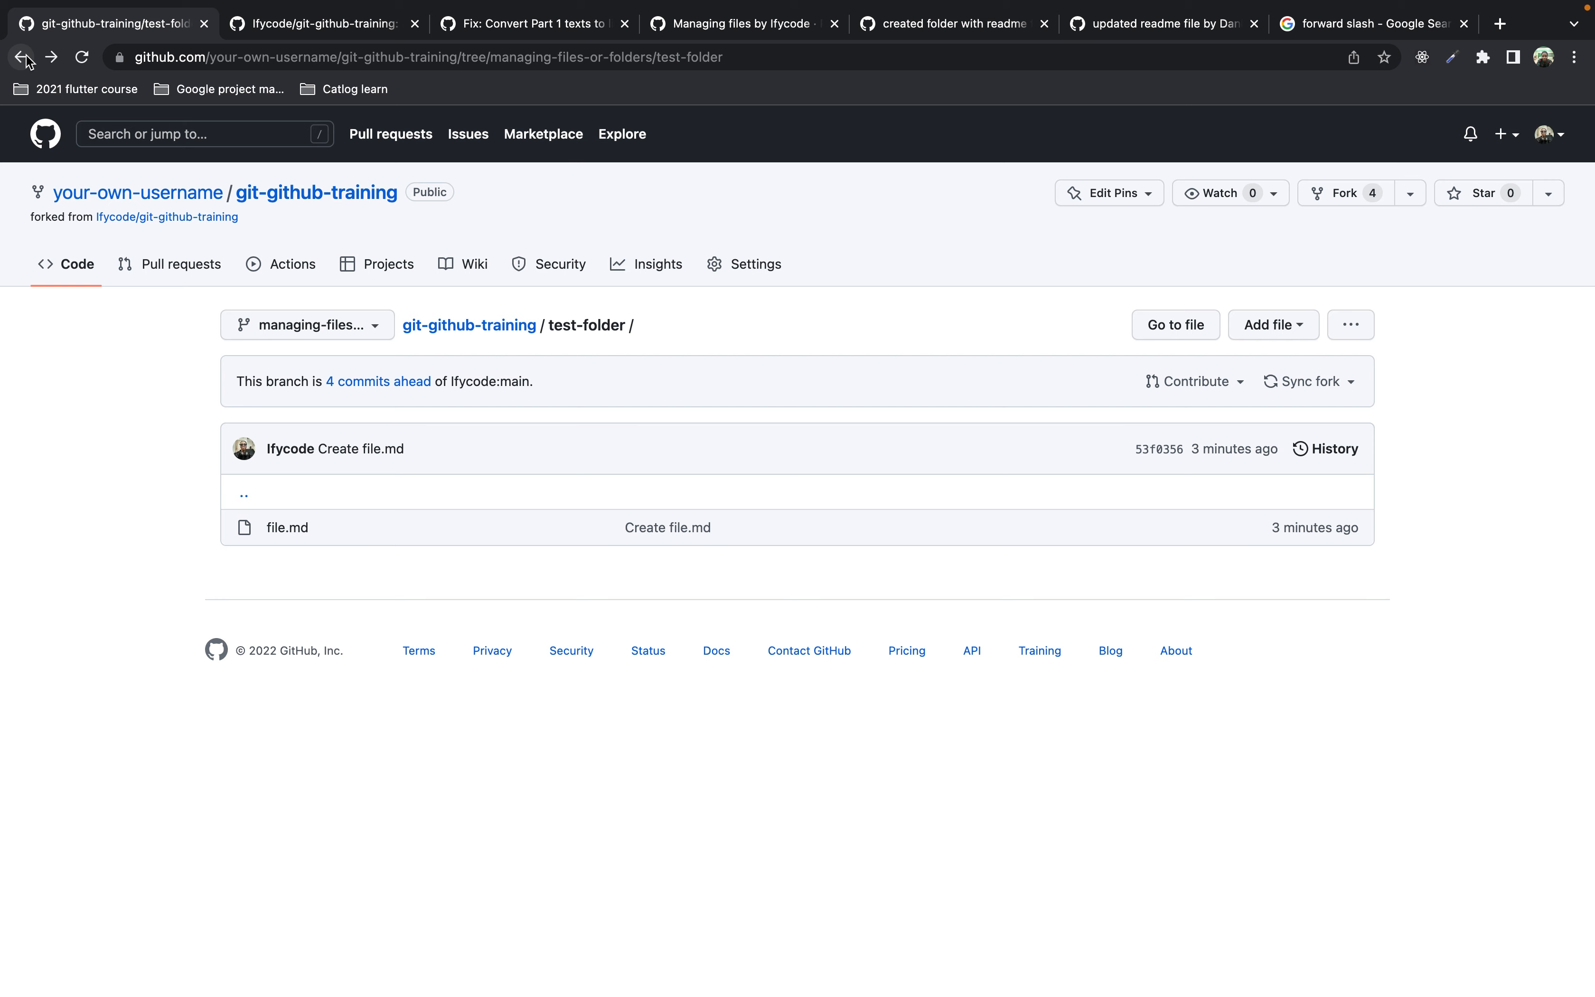
left_click(22, 57)
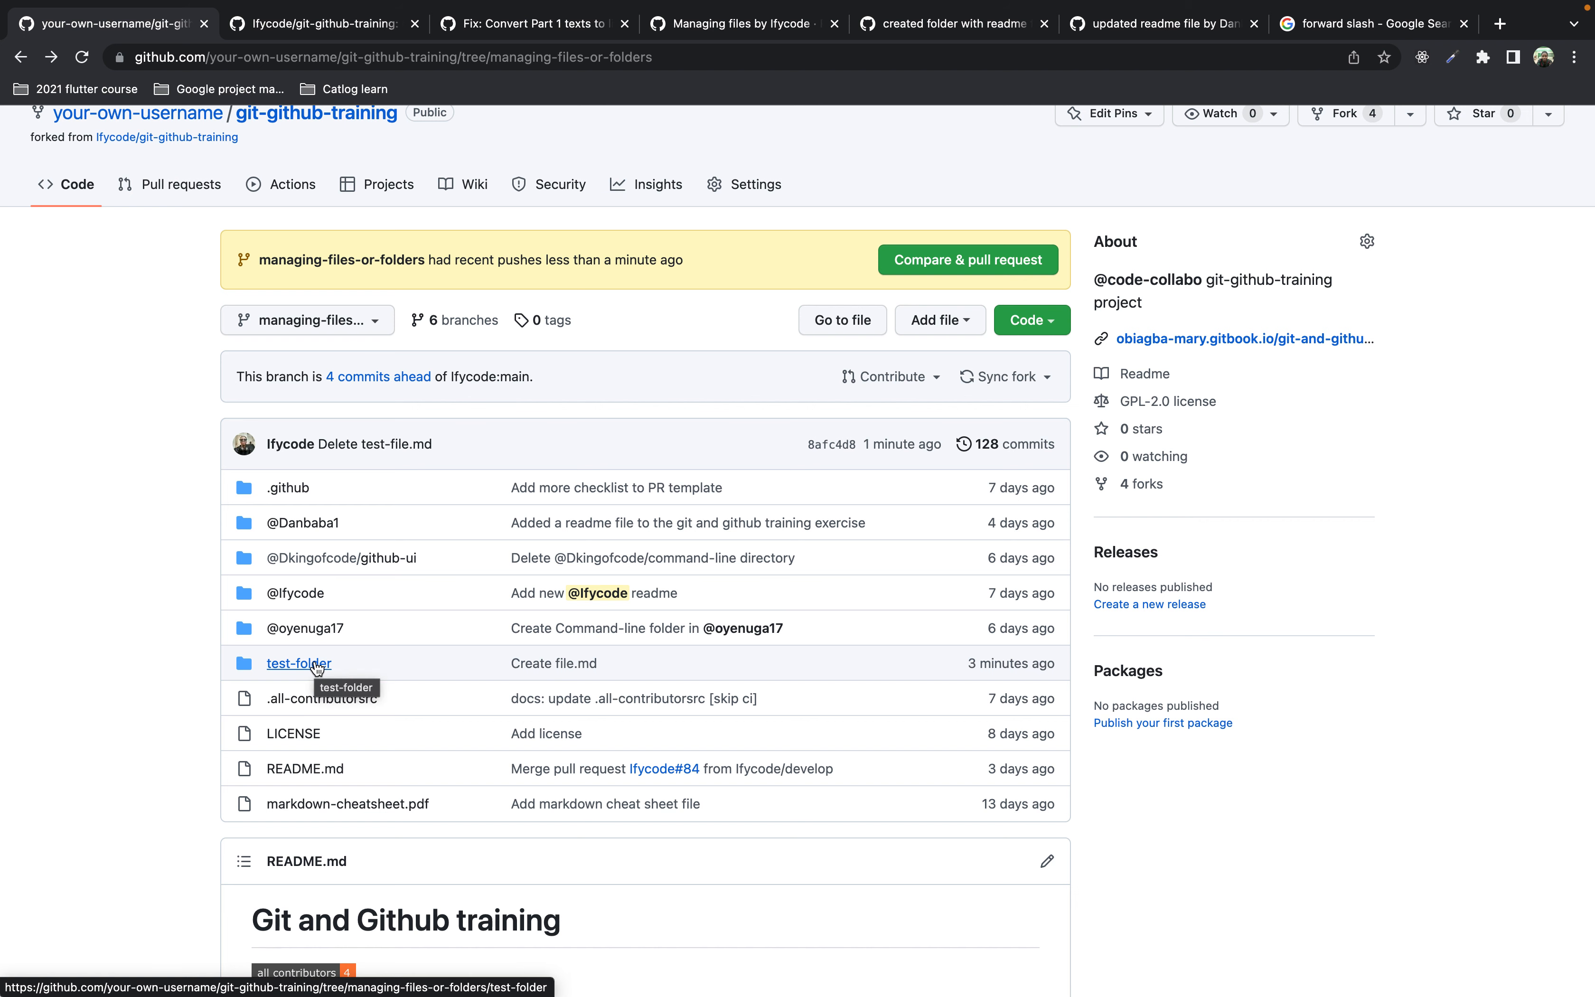
Step: Delete the entire test-folder directory, commit directly to the managing-files-or-folders branch, and check the root file list
left_click(298, 666)
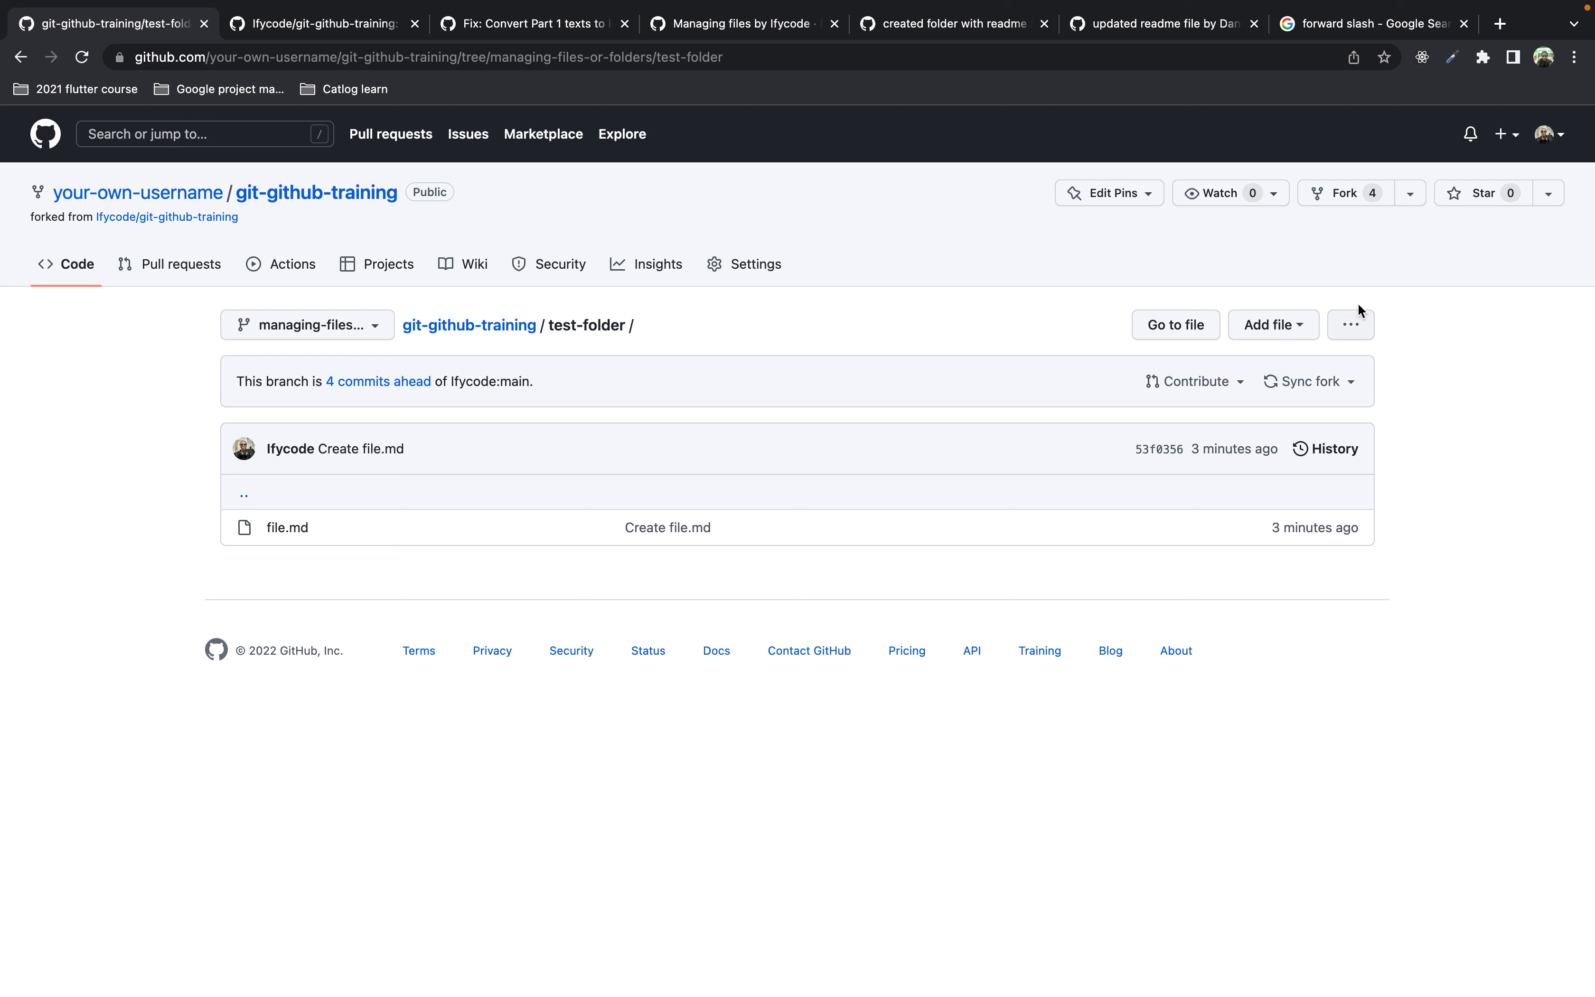
left_click(1356, 324)
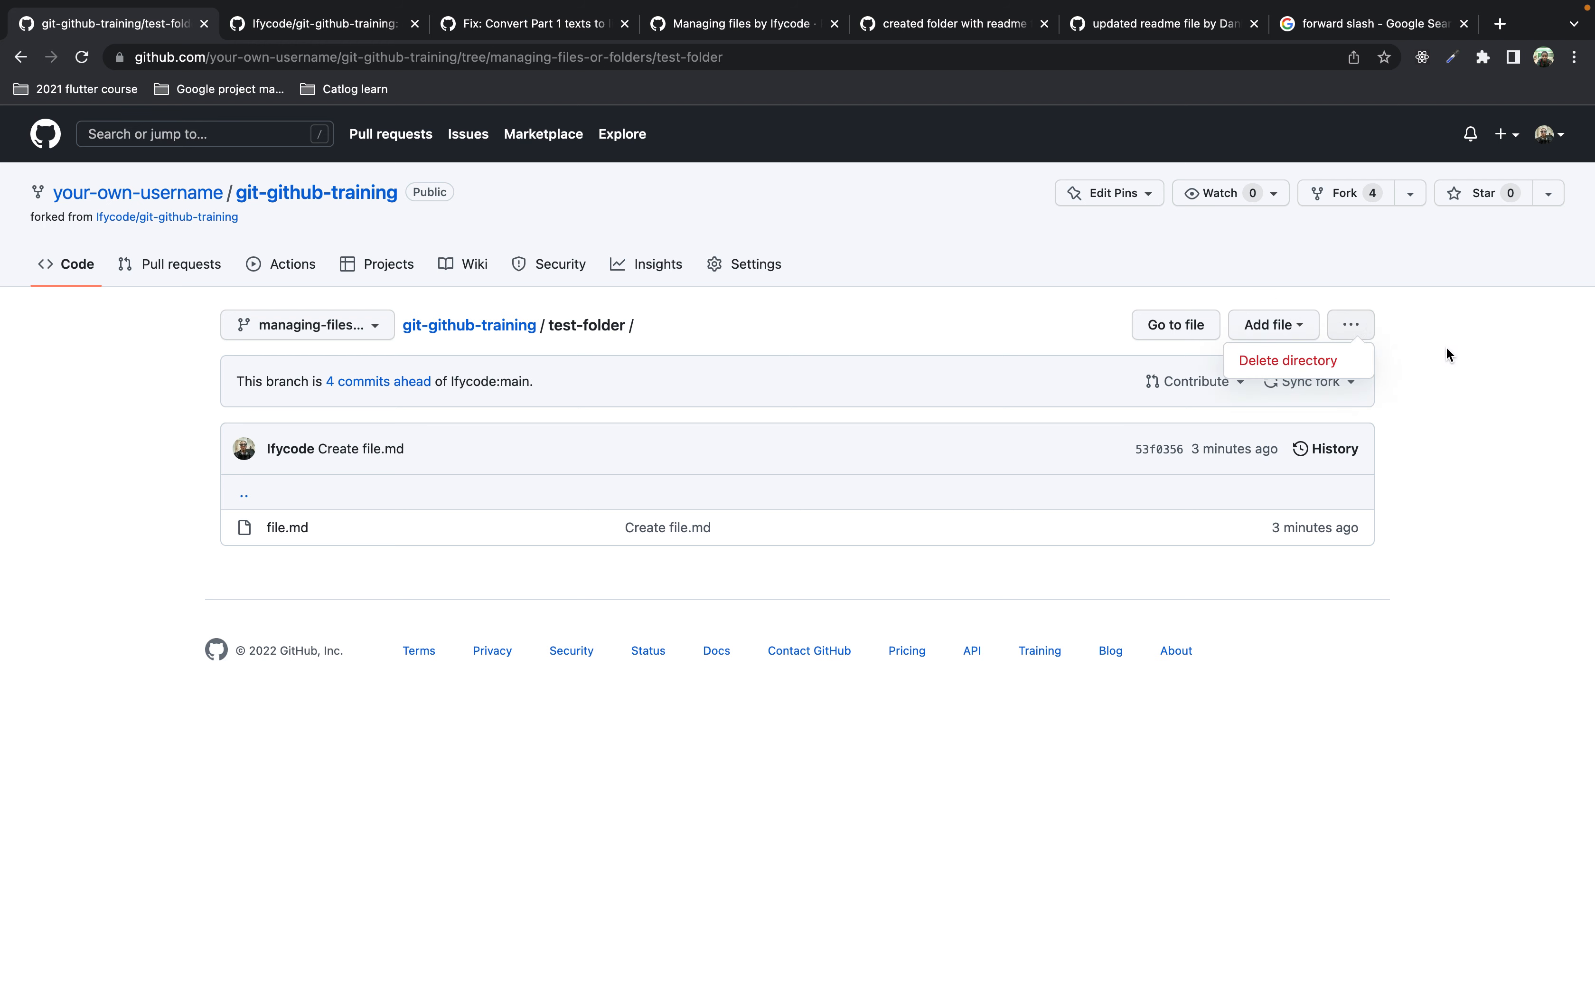
left_click(1332, 363)
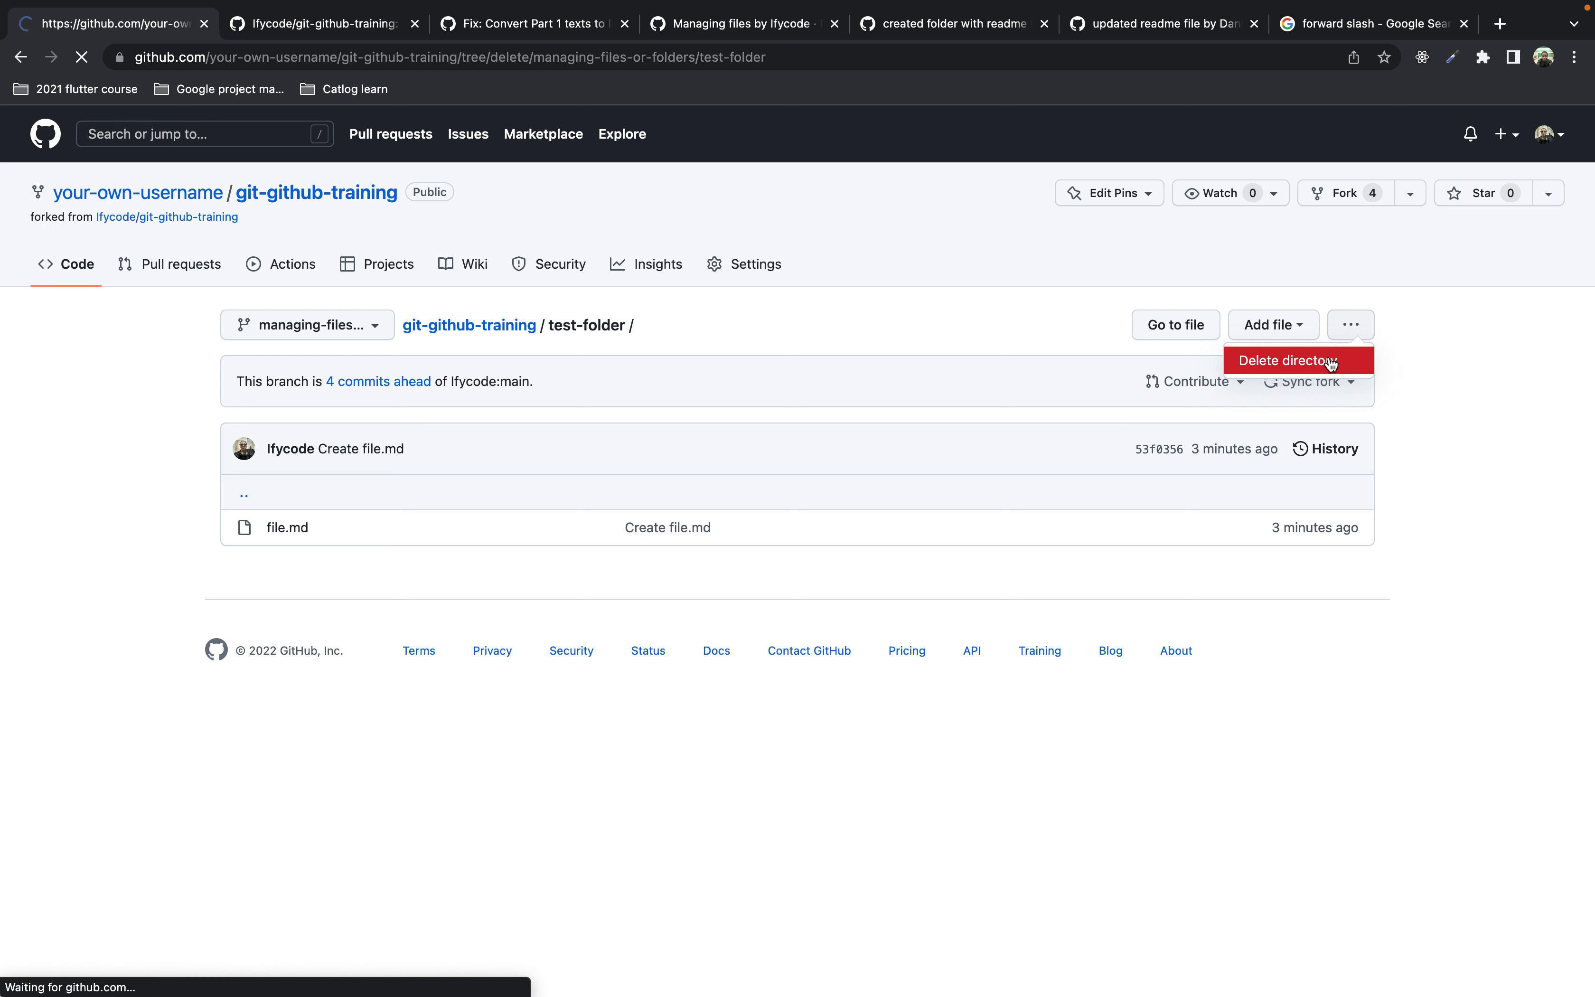
scroll(297, 626, "down", 1)
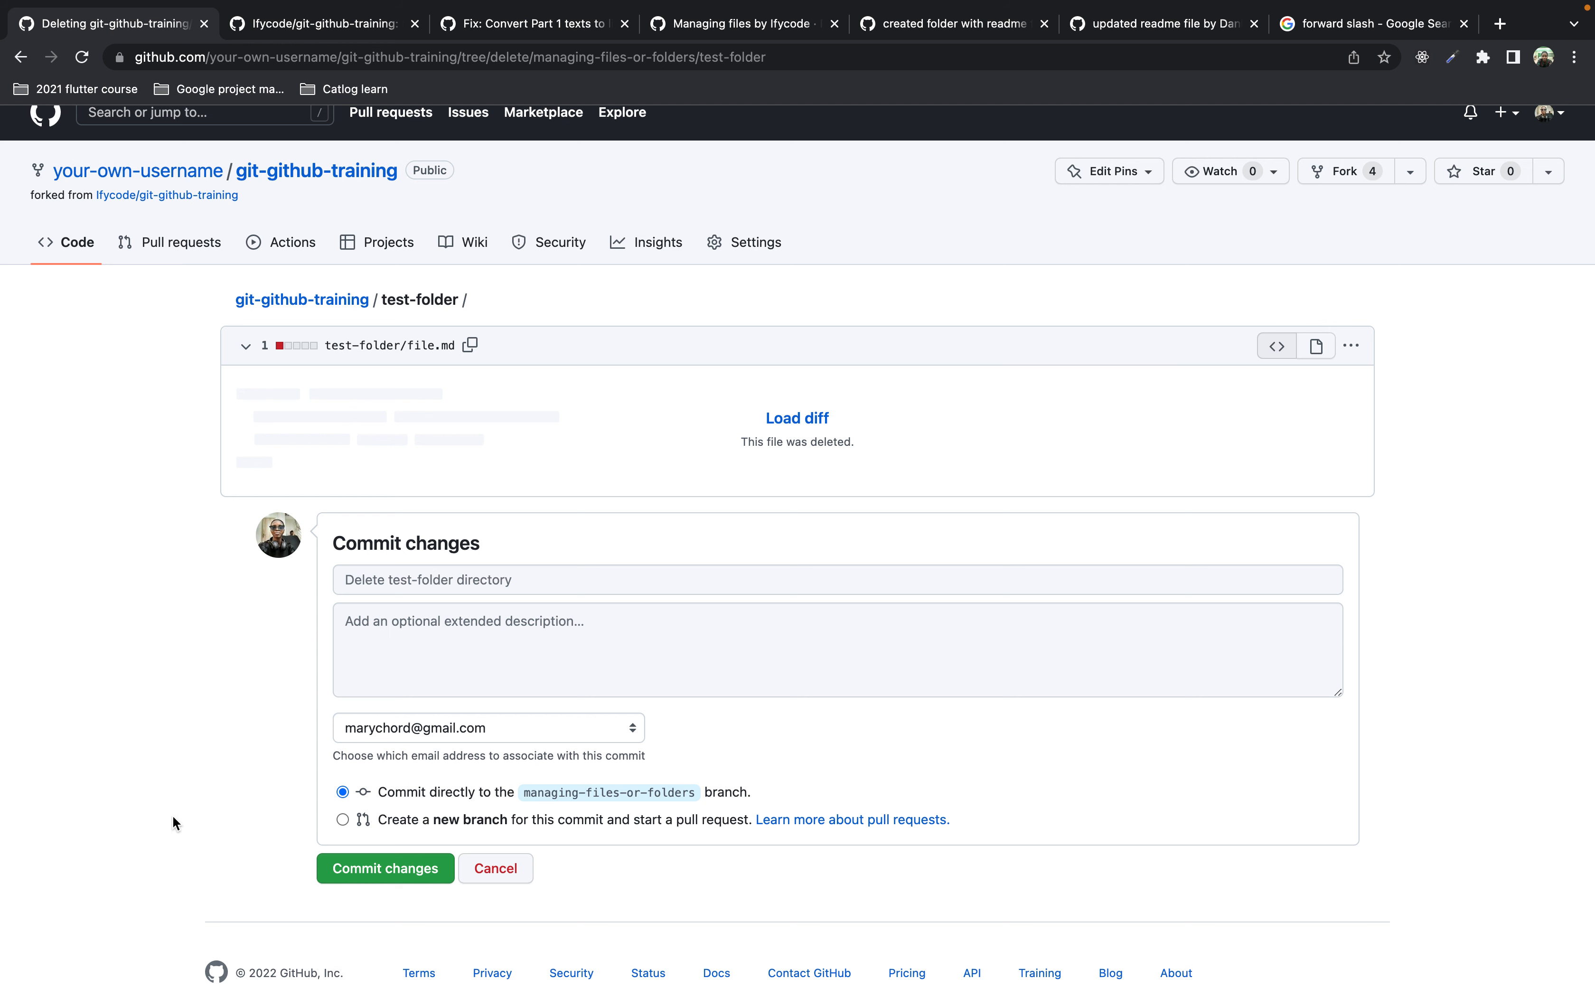
left_click(373, 868)
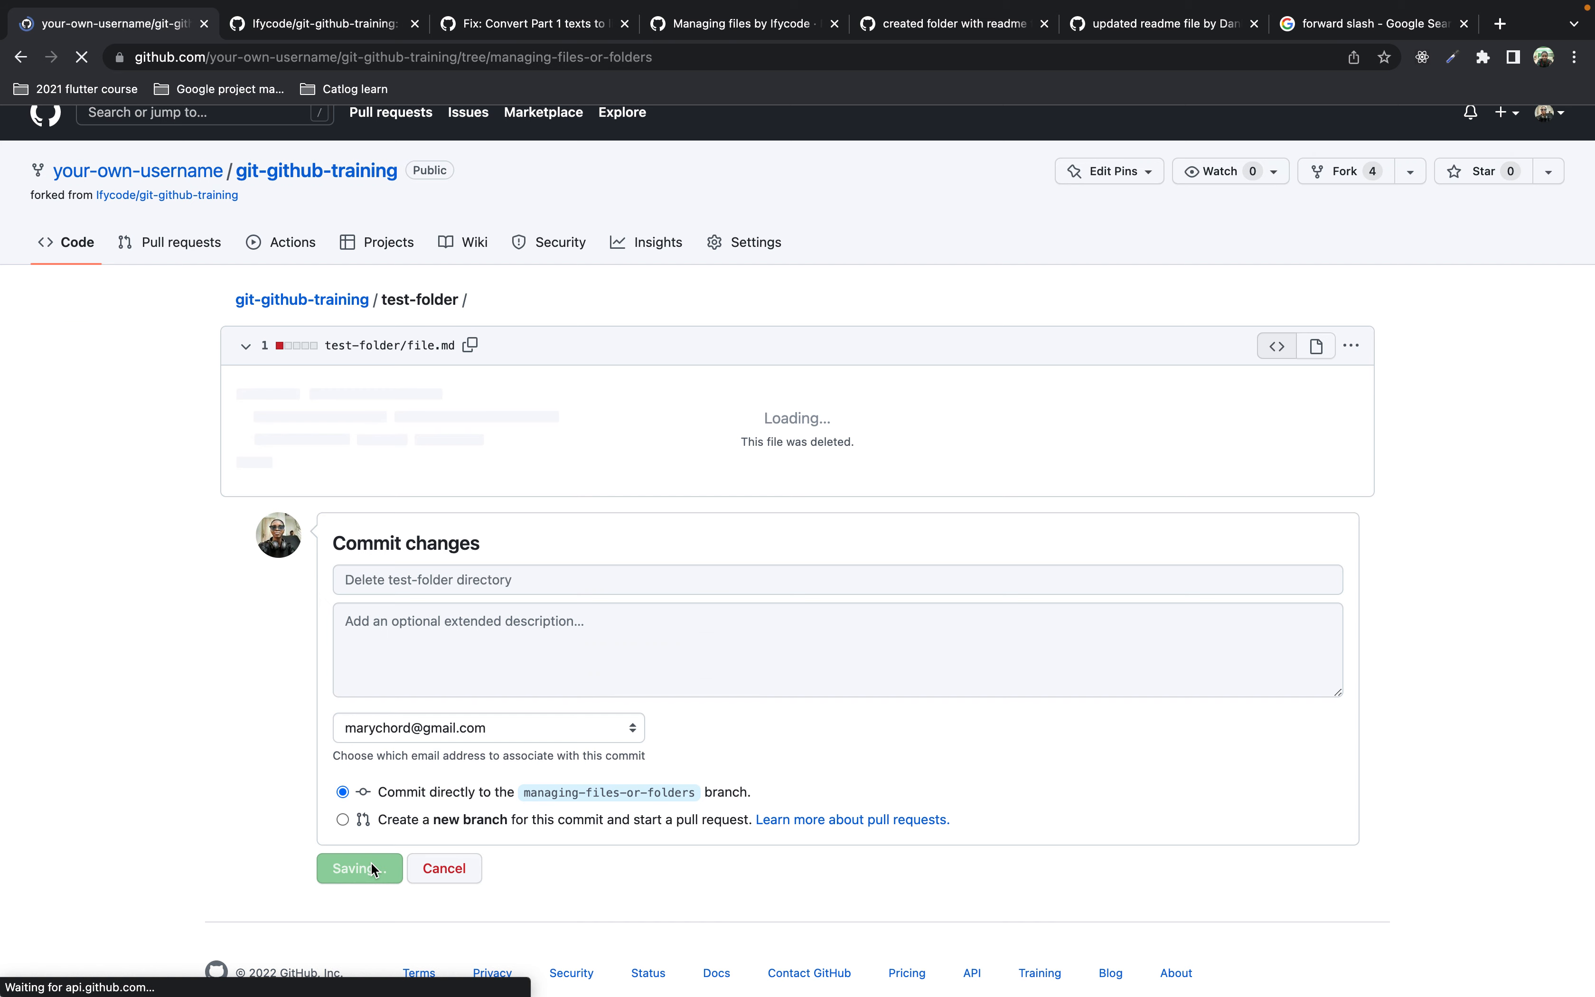
scroll(371, 861, "down", 3)
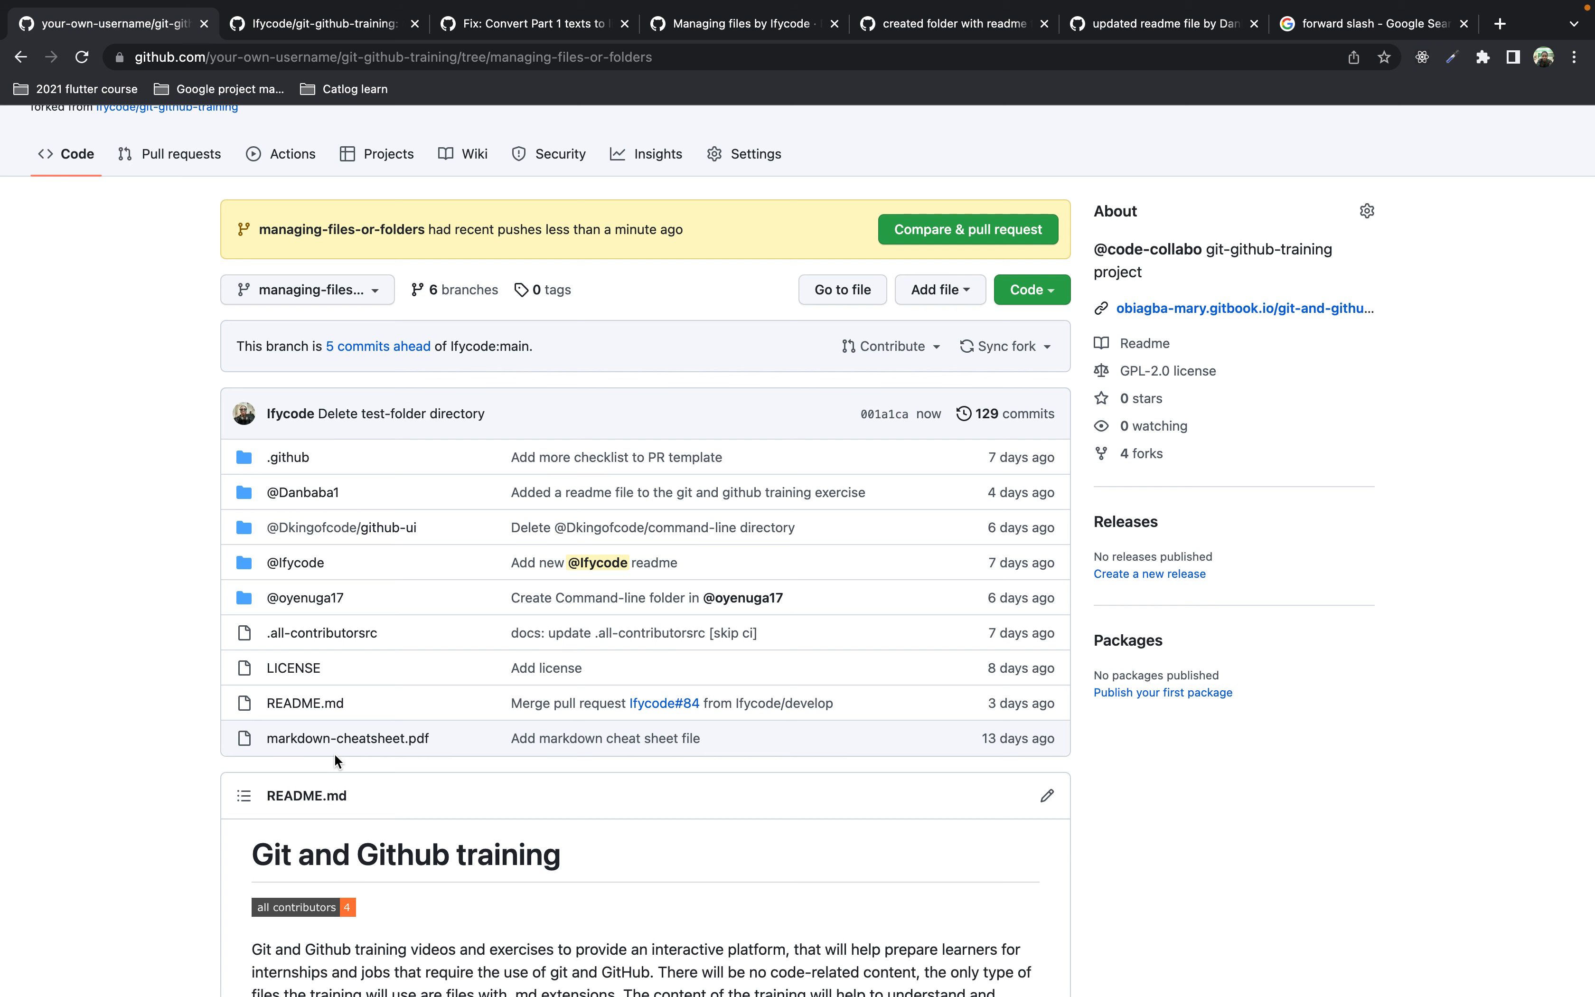
scroll(336, 752, "up", 2)
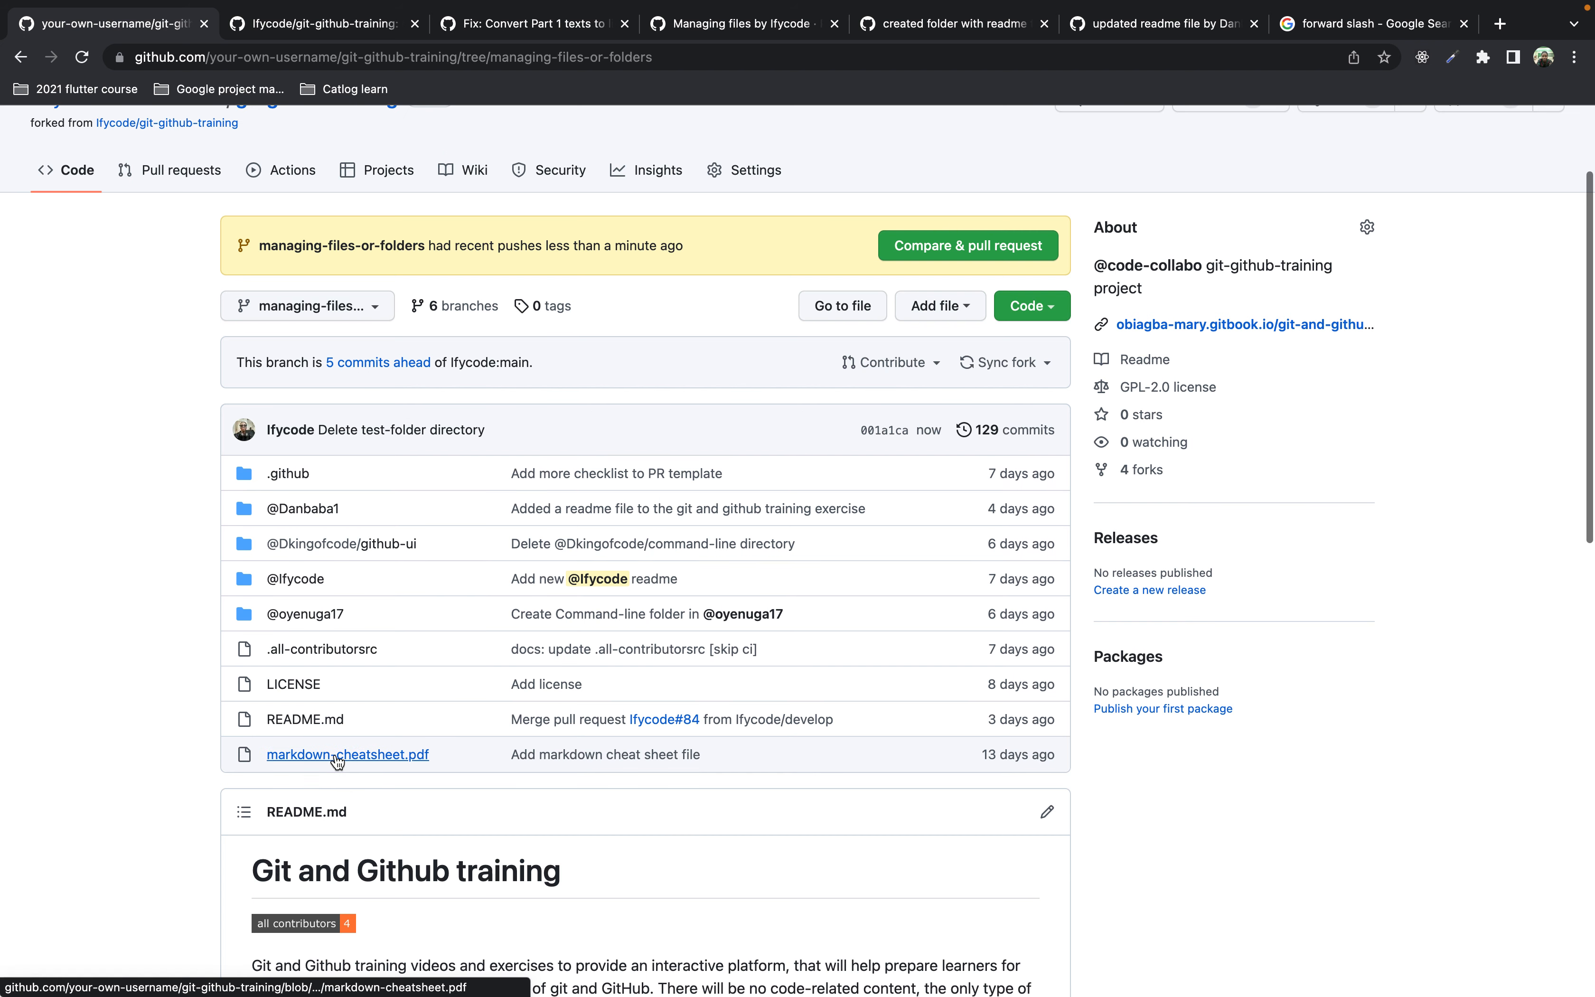